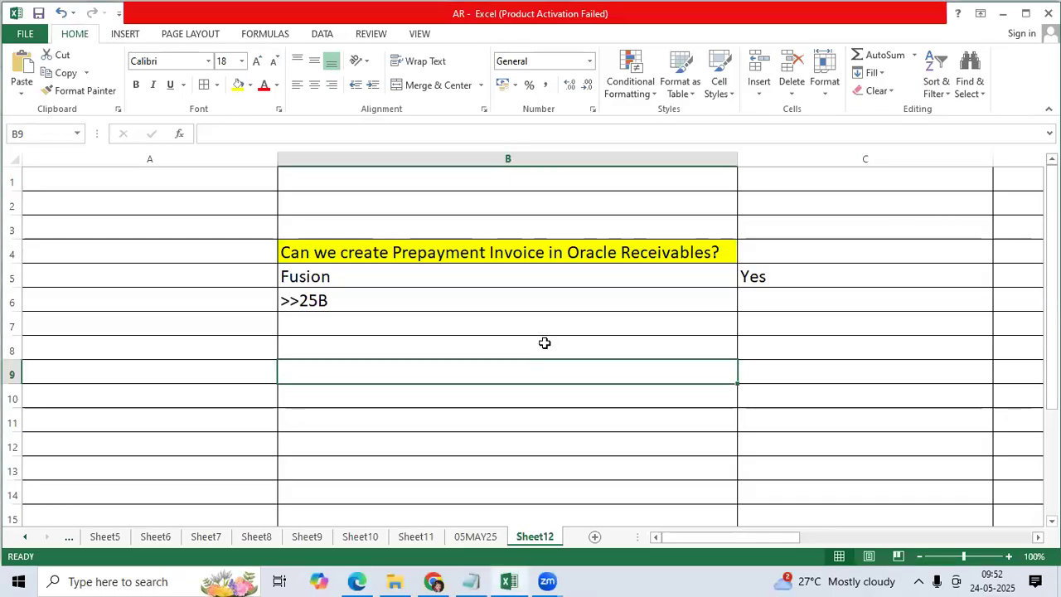
Shade the Fusion / Yes cells B5:C5 with a light red fill colour.
click(536, 258)
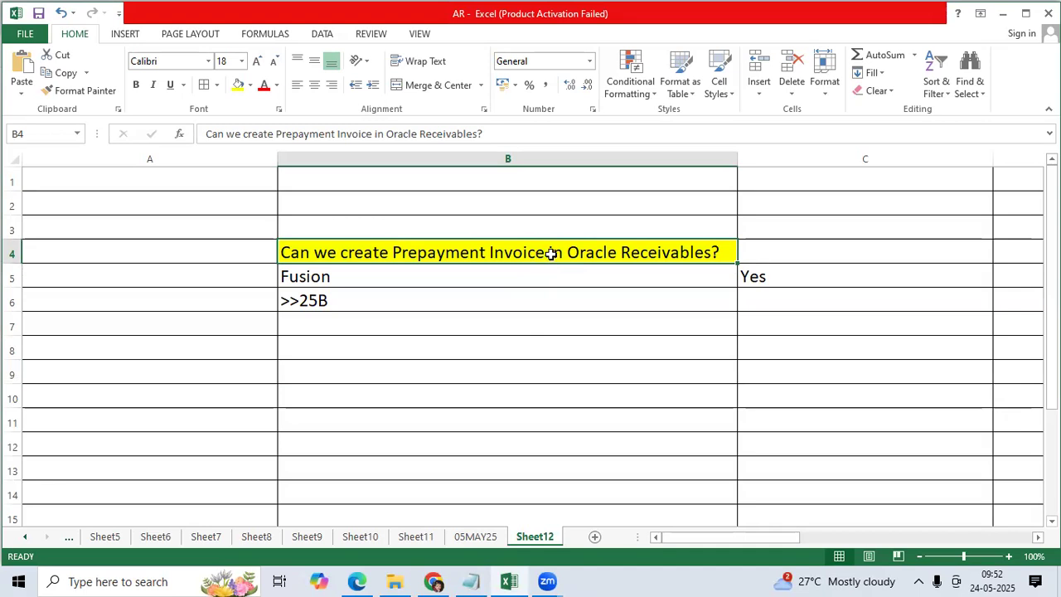
drag(449, 280, 744, 279)
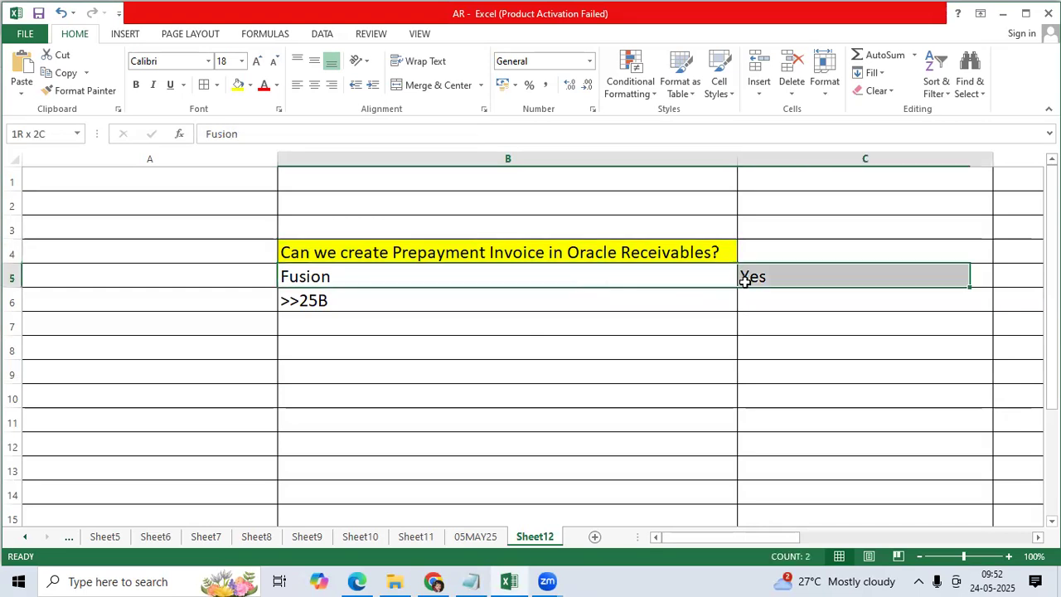
click(250, 85)
click(310, 159)
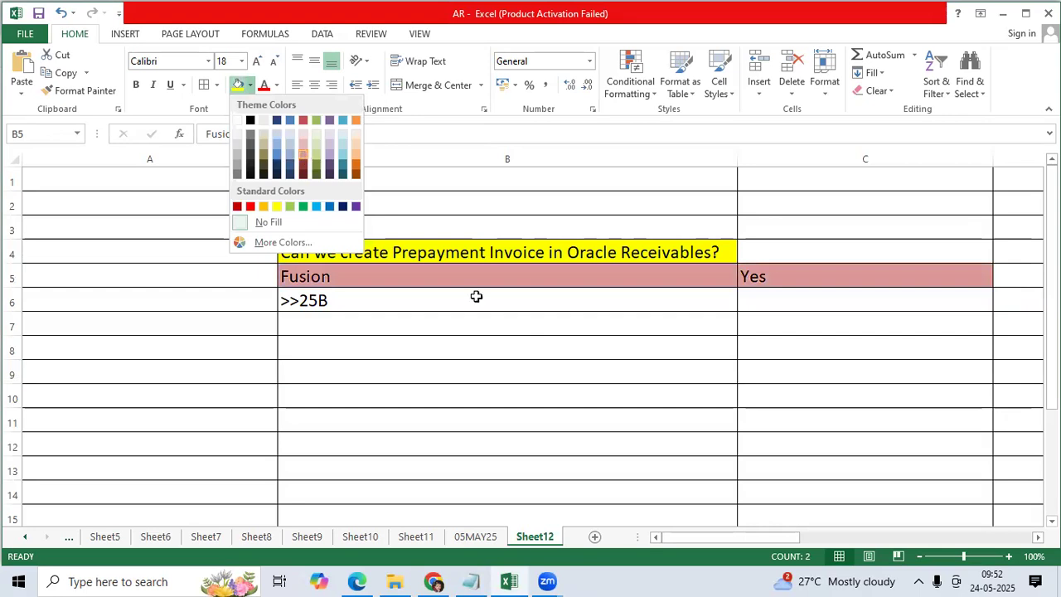
click(449, 298)
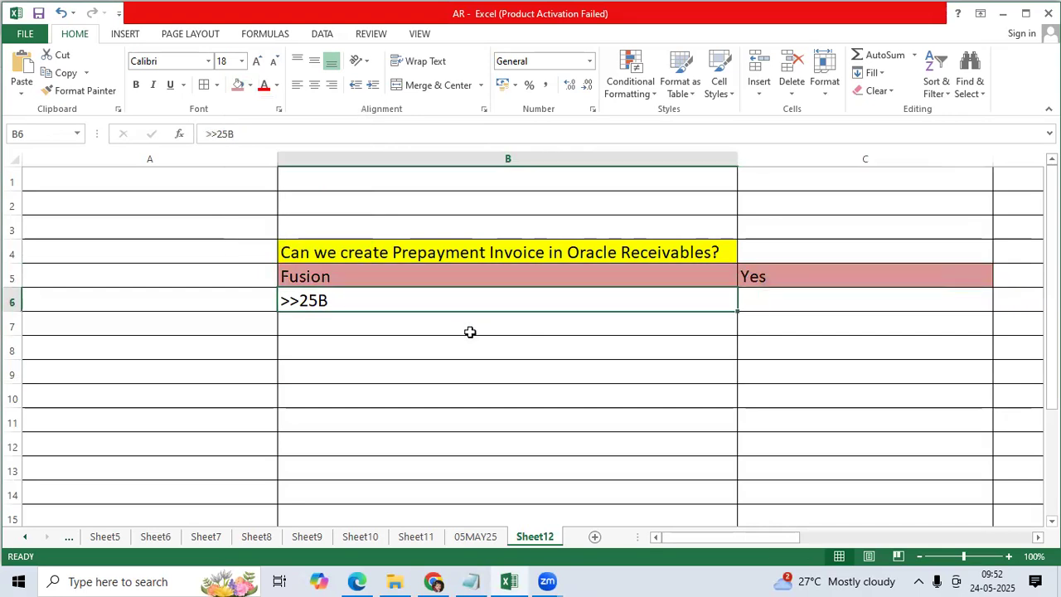
Enter 'We will create Prepayment Invoice' in B8 and 'Apply to Invoice to reduce out standings' in B9, then save.
click(369, 349)
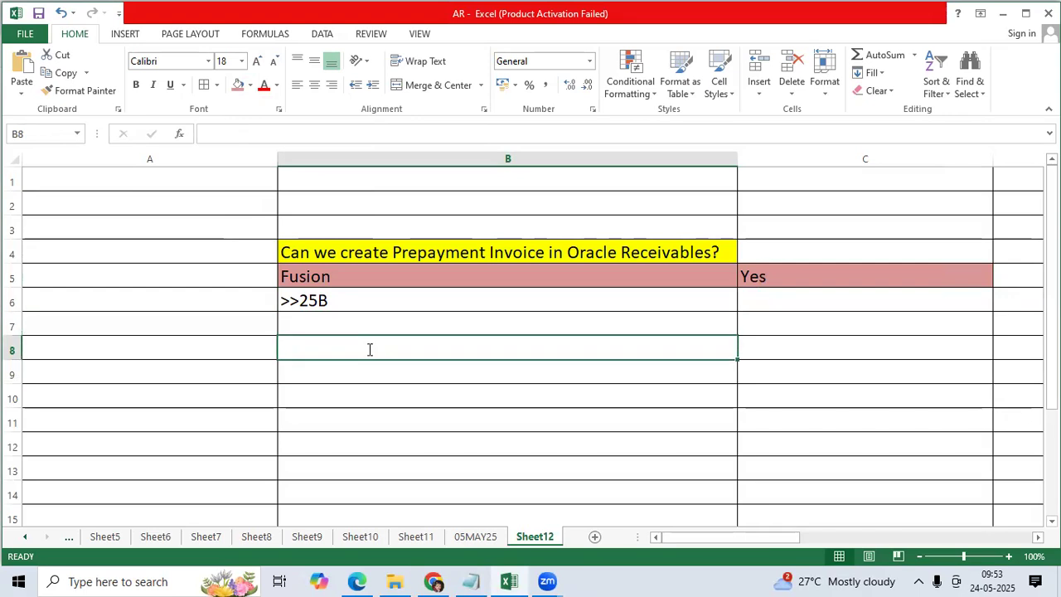
text(We will c)
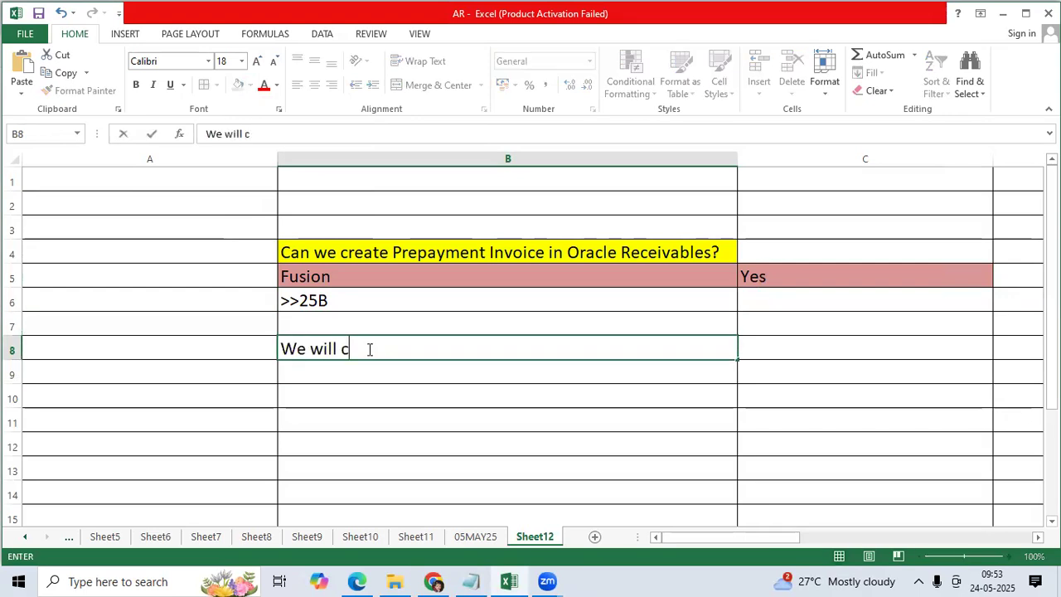
text(reate Prepay)
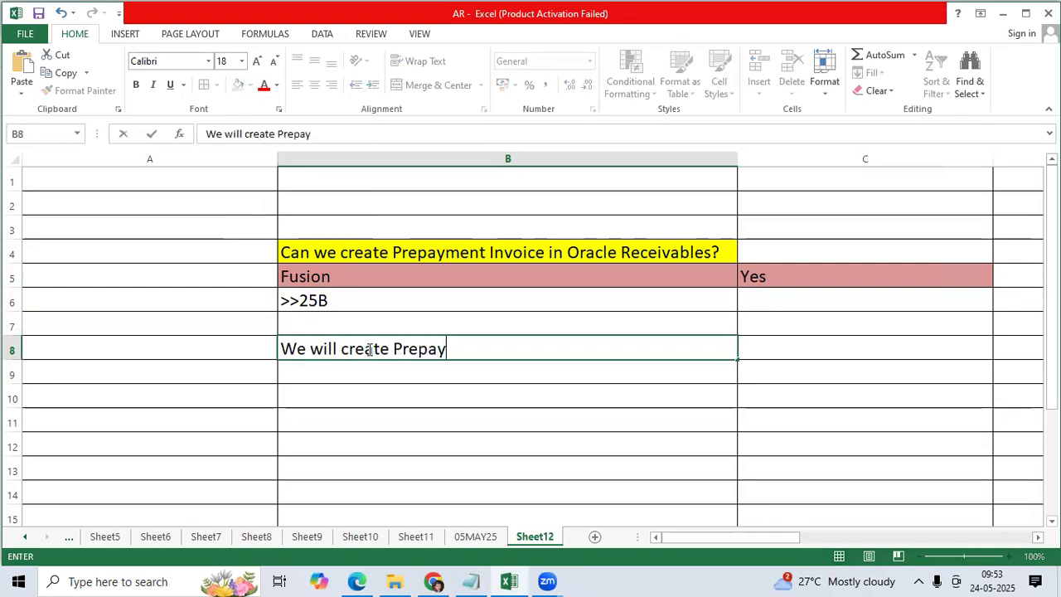
text(ment Invoice)
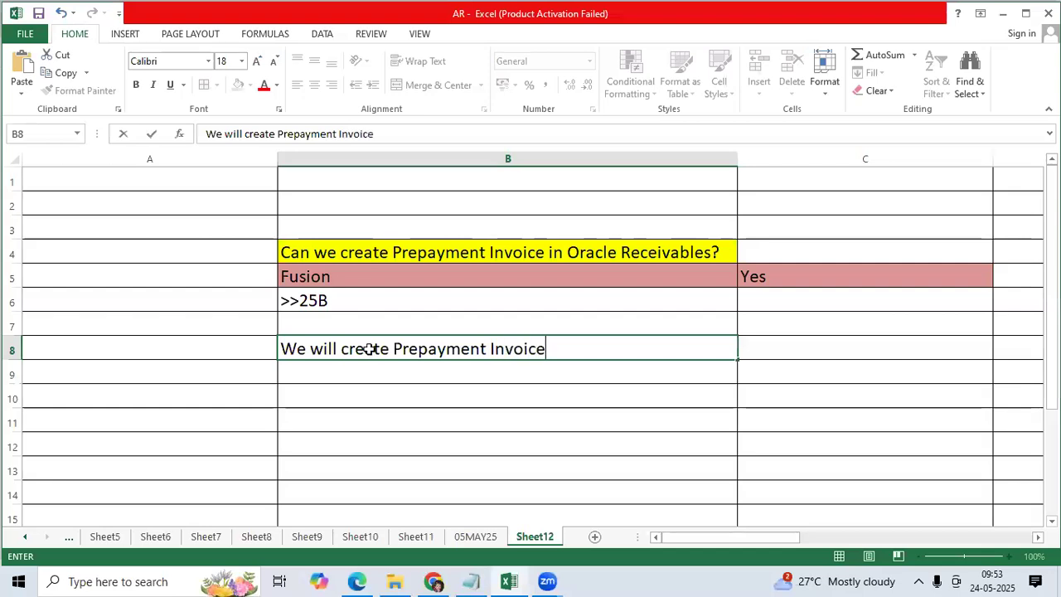
key(Return)
text(Apply)
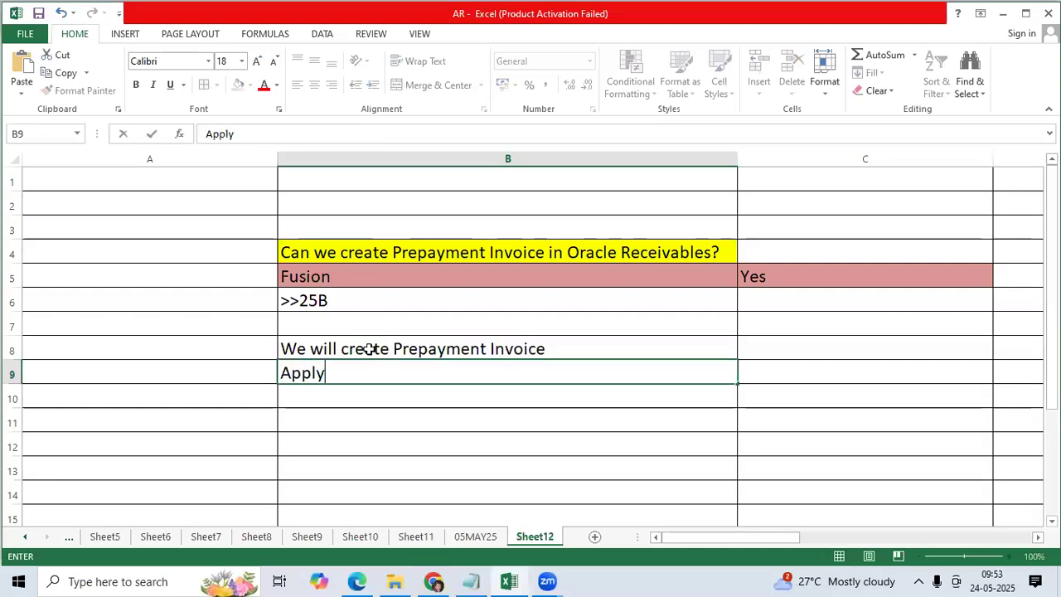
text( to Invoice )
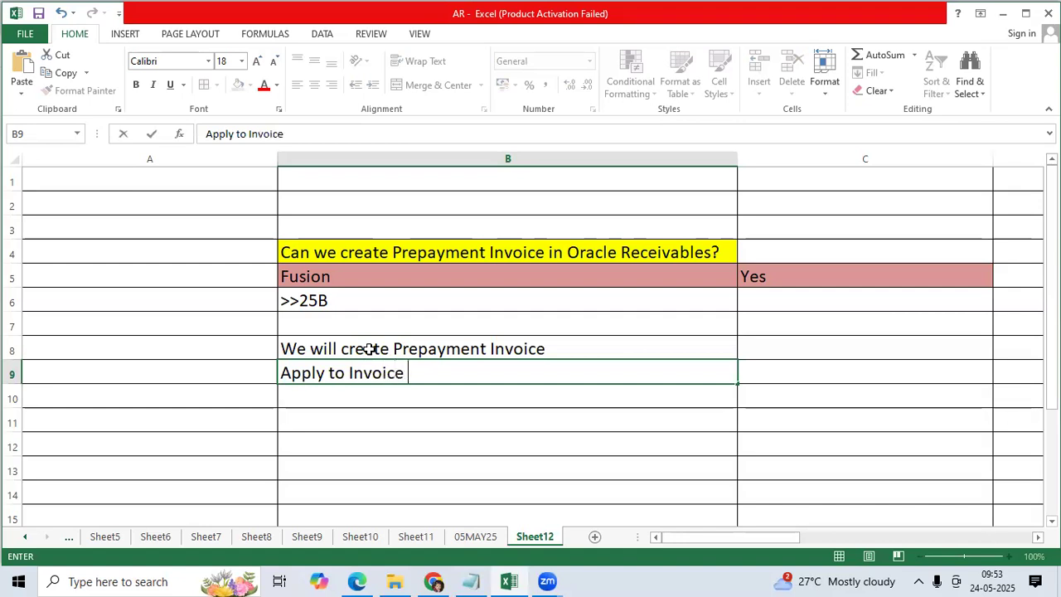
text(to)
text( reduce out)
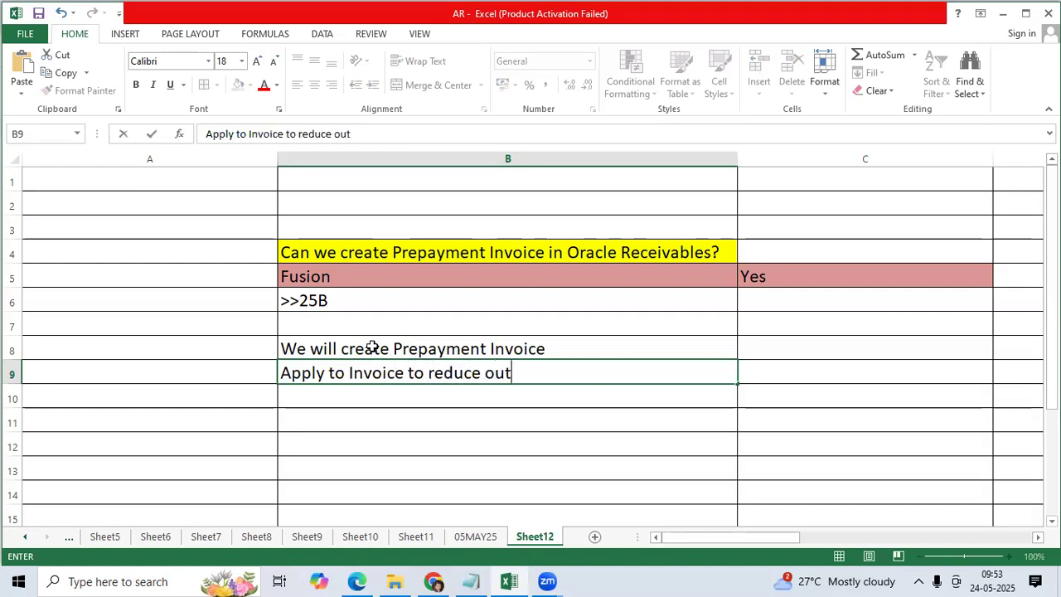
text( standings)
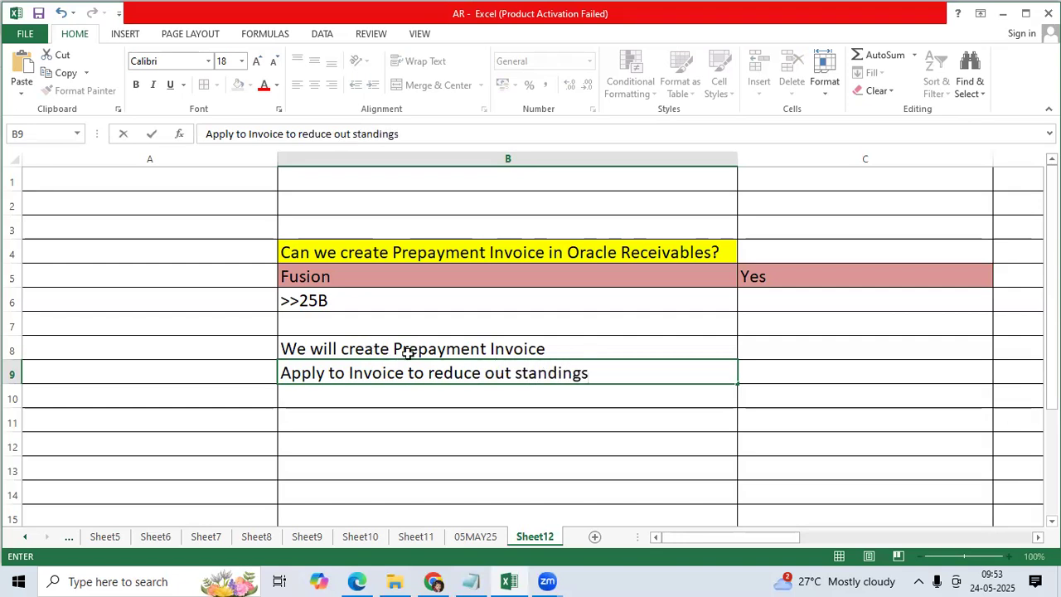
key(ctrl+Return)
click(37, 15)
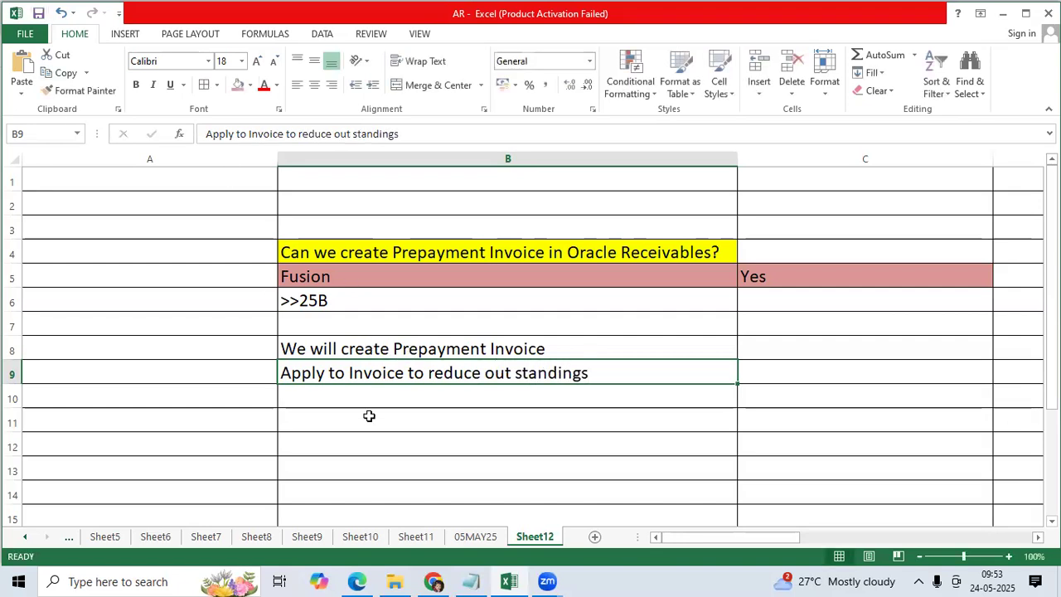
Enter 'ebs- Deposit' in B11 and give it the light red fill.
click(363, 425)
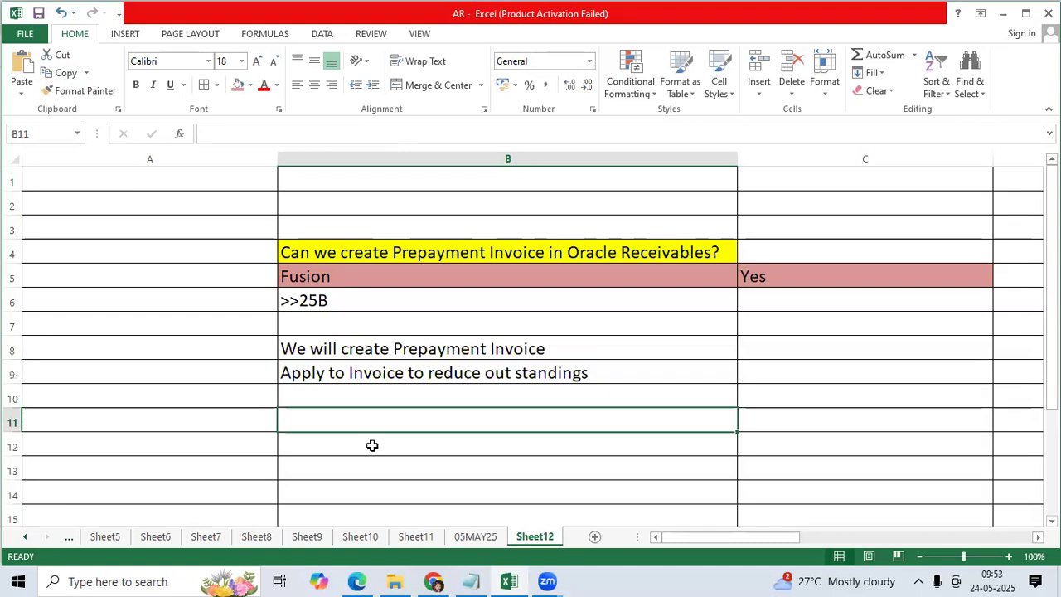
text(BES)
key(BackSpace)
key(BackSpace)
key(BackSpace)
text(e)
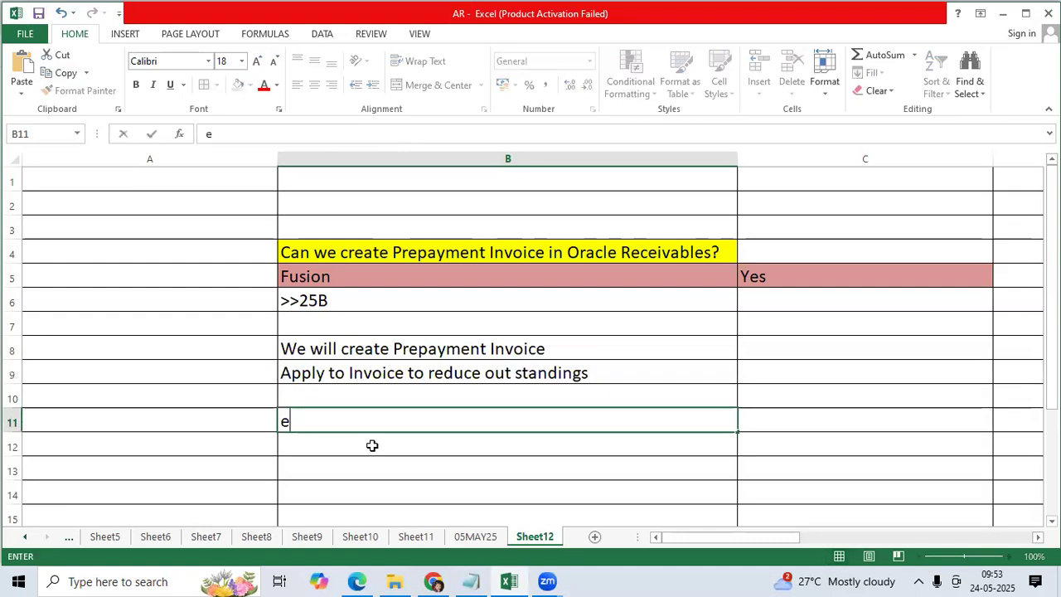
text(bs- Depo)
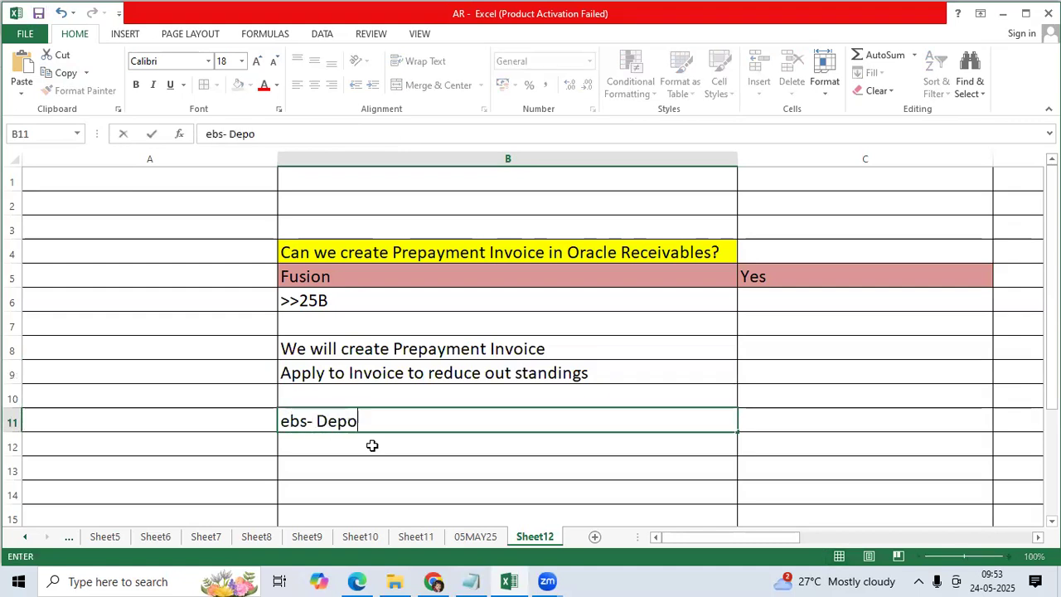
text(sit)
key(ctrl+Return)
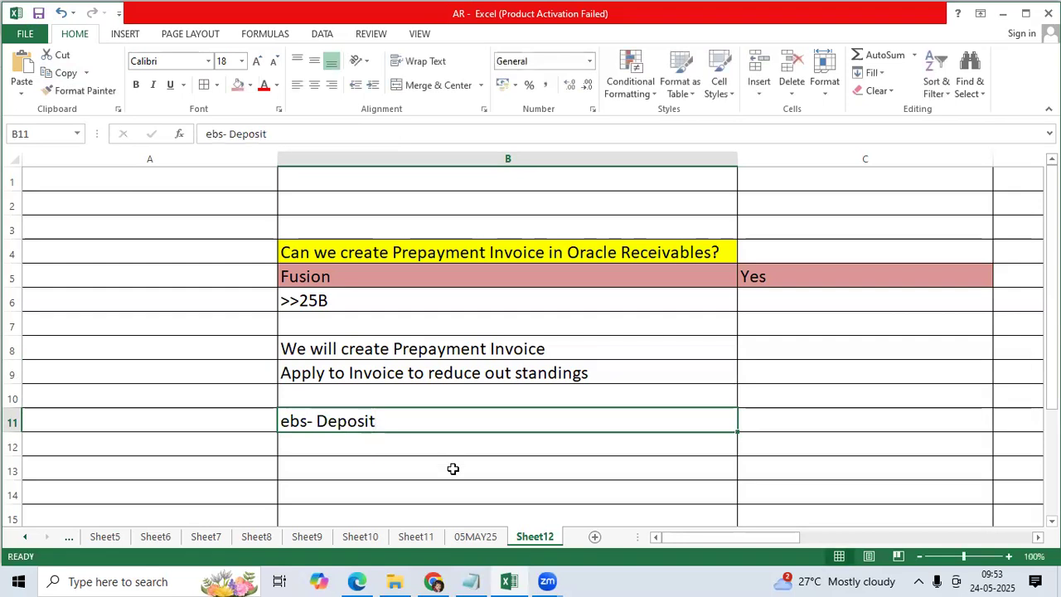
click(454, 469)
click(410, 419)
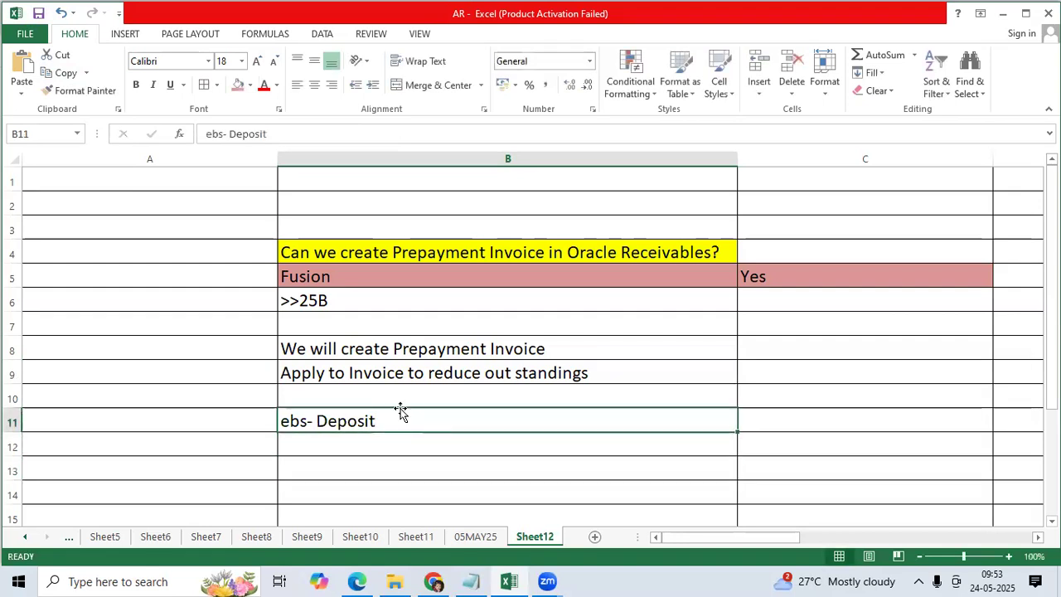
click(237, 85)
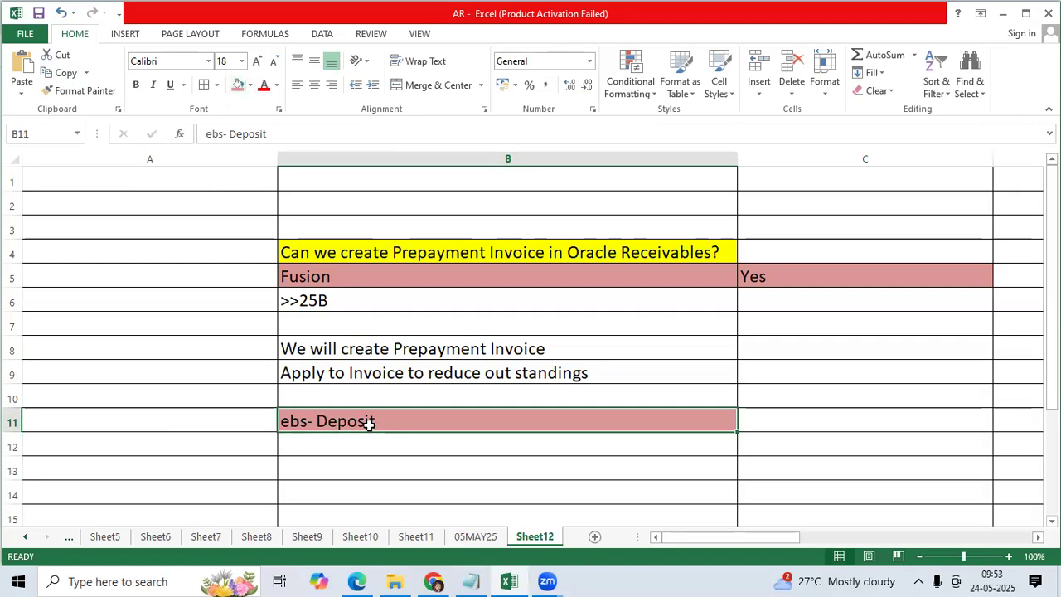
Enter 'FUsion ERp' in C11 beside the deposit note.
click(839, 420)
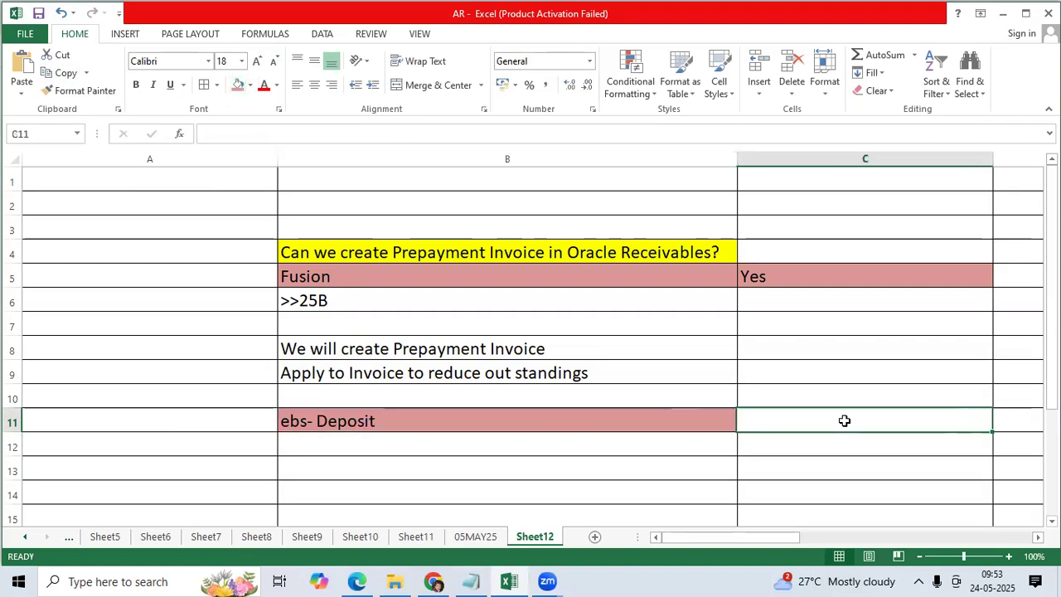
text(FUsion ER)
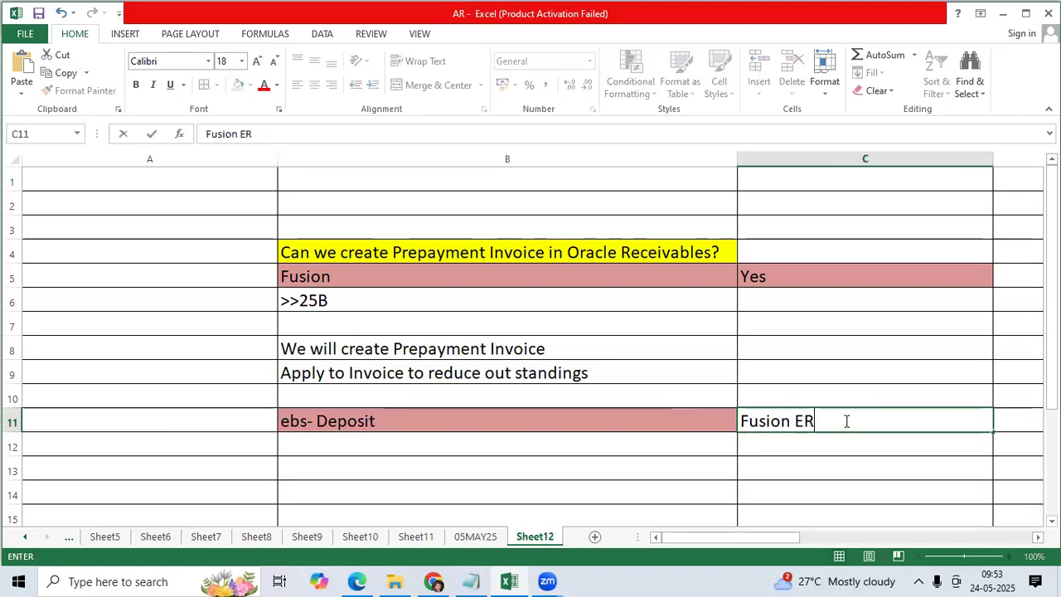
text(p)
key(ctrl+Return)
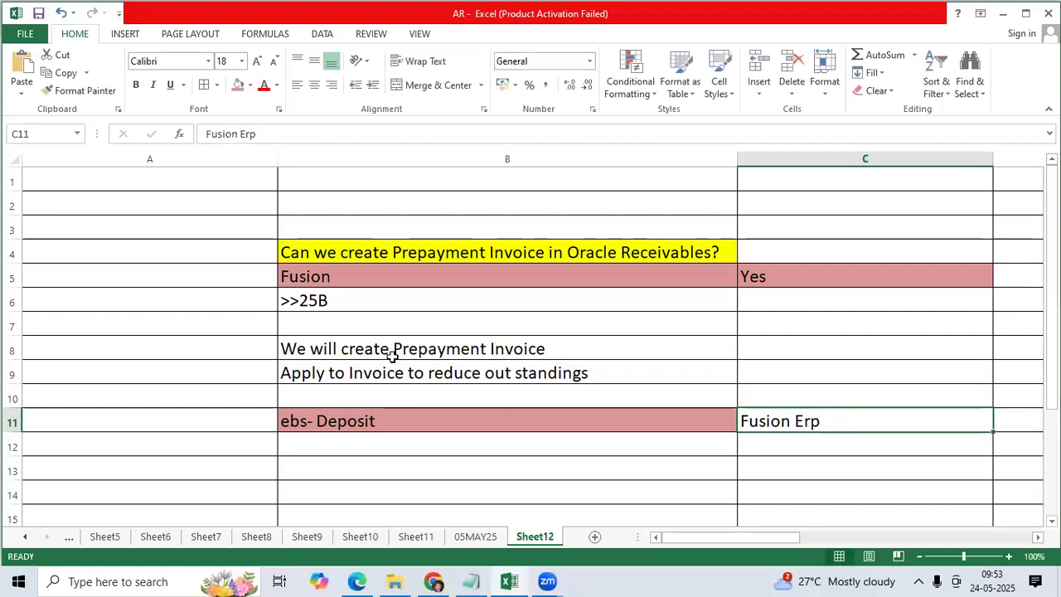
click(393, 355)
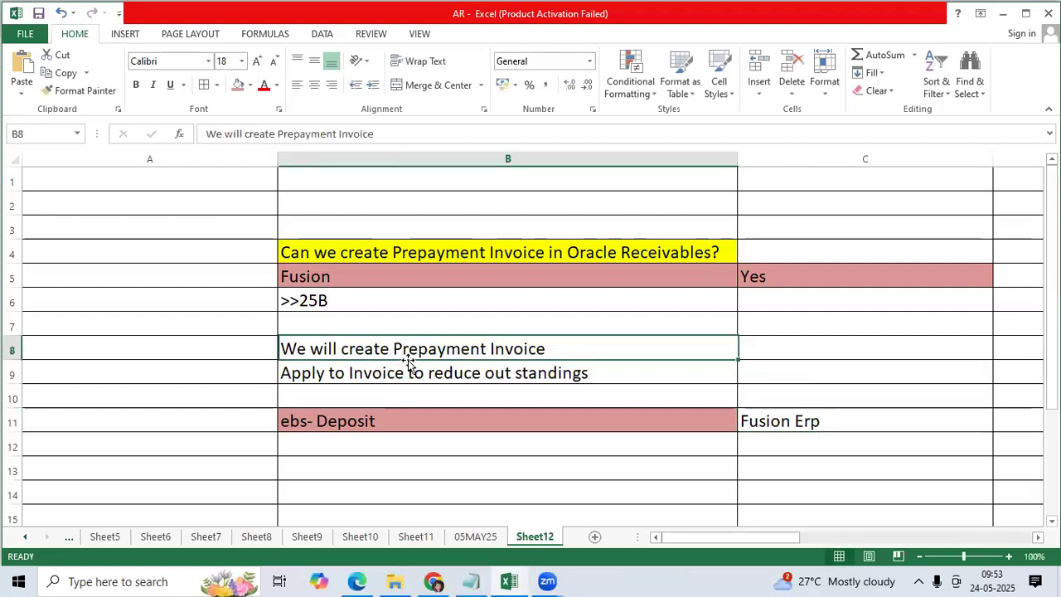
click(392, 299)
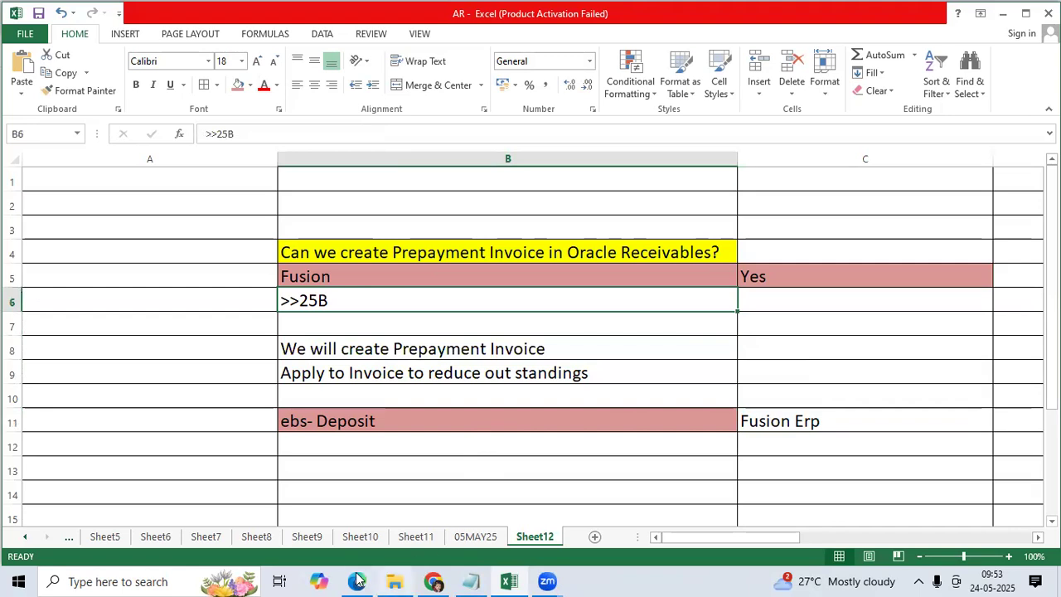
In Setup and Maintenance, search tasks for 'R%' and open Manage Receivables Activities.
mouse_move(356, 581)
click(353, 518)
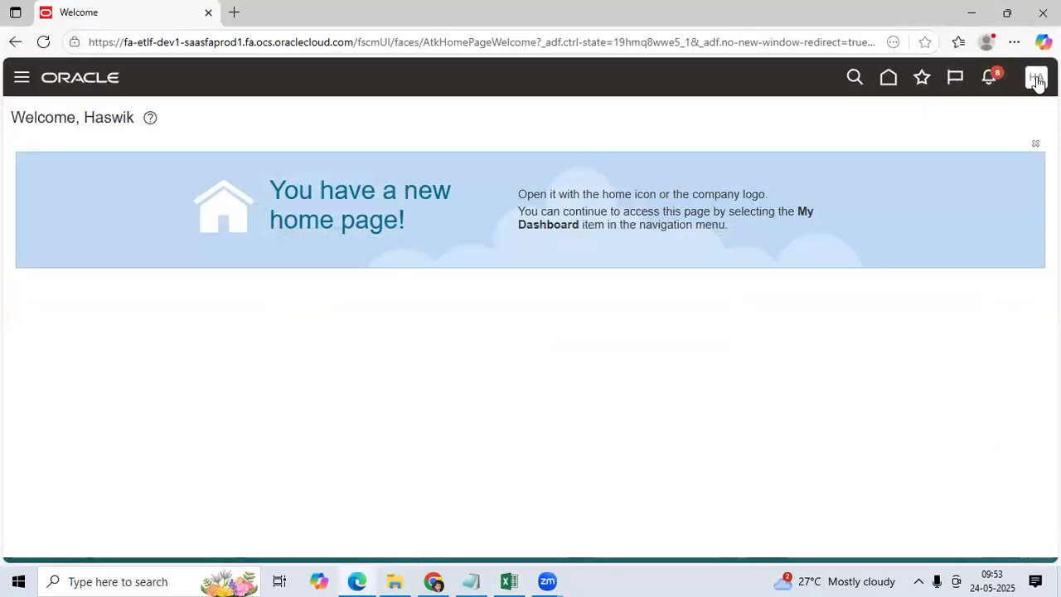
click(1036, 79)
click(811, 313)
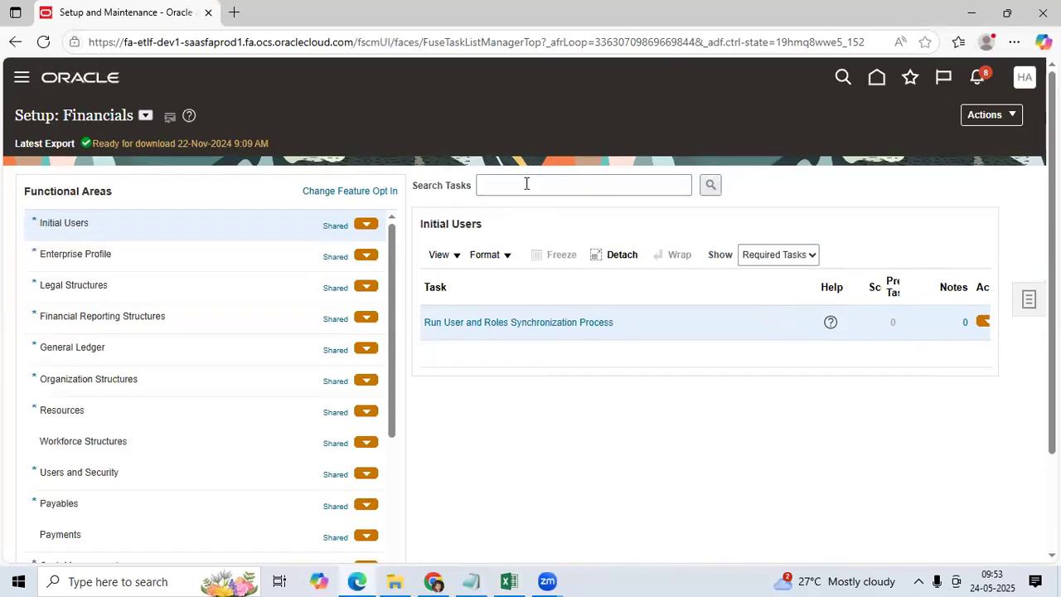
click(528, 185)
text(Receiva)
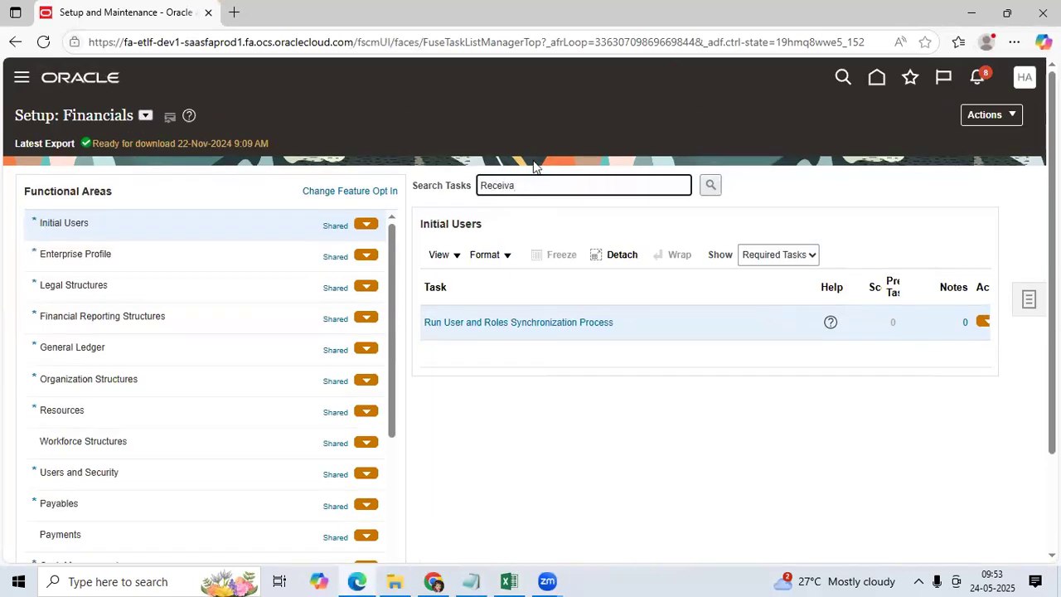
text(%)
key(Return)
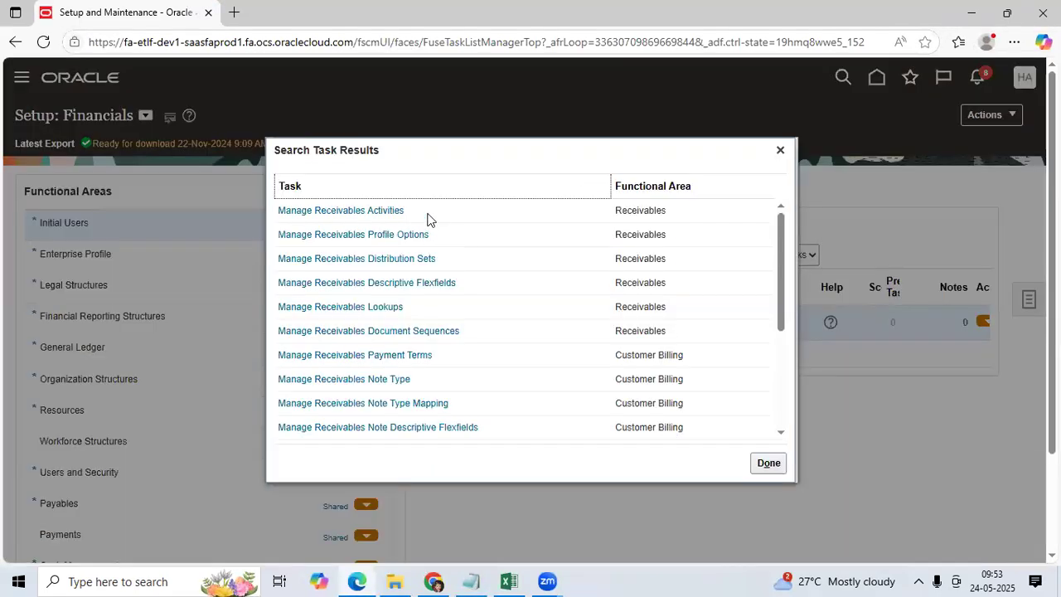
click(413, 211)
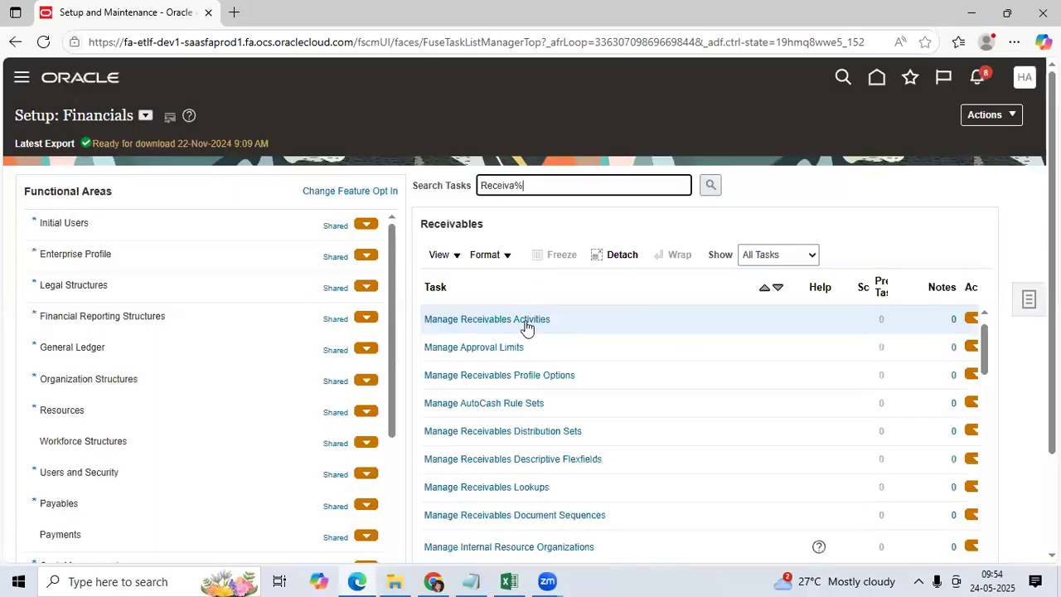
click(527, 321)
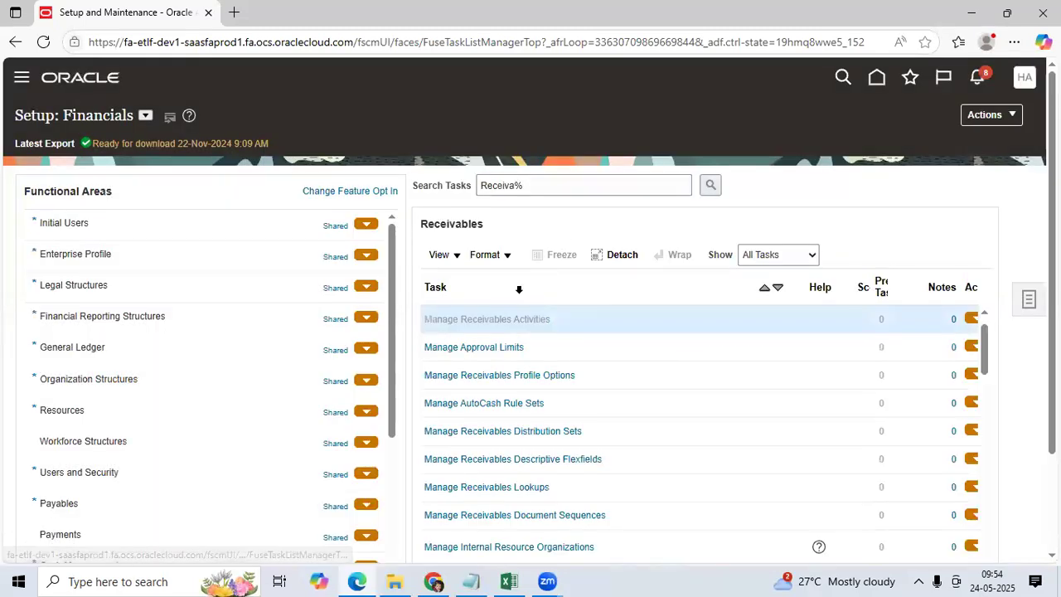
Enter Prepayment as the receivables activity name filter.
click(283, 243)
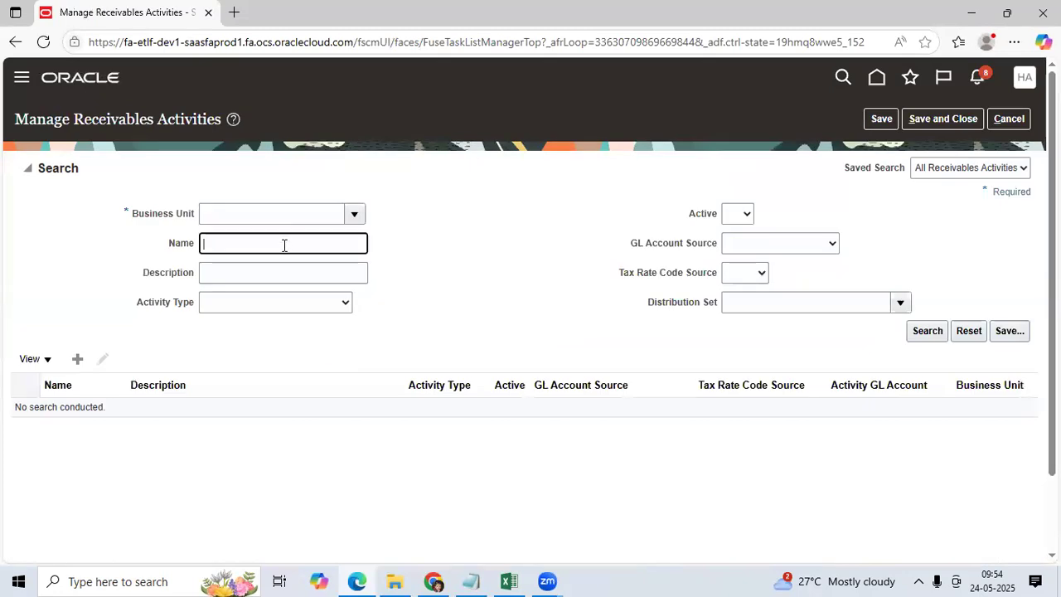
text(J)
key(BackSpace)
text(Prepayment)
key(Return)
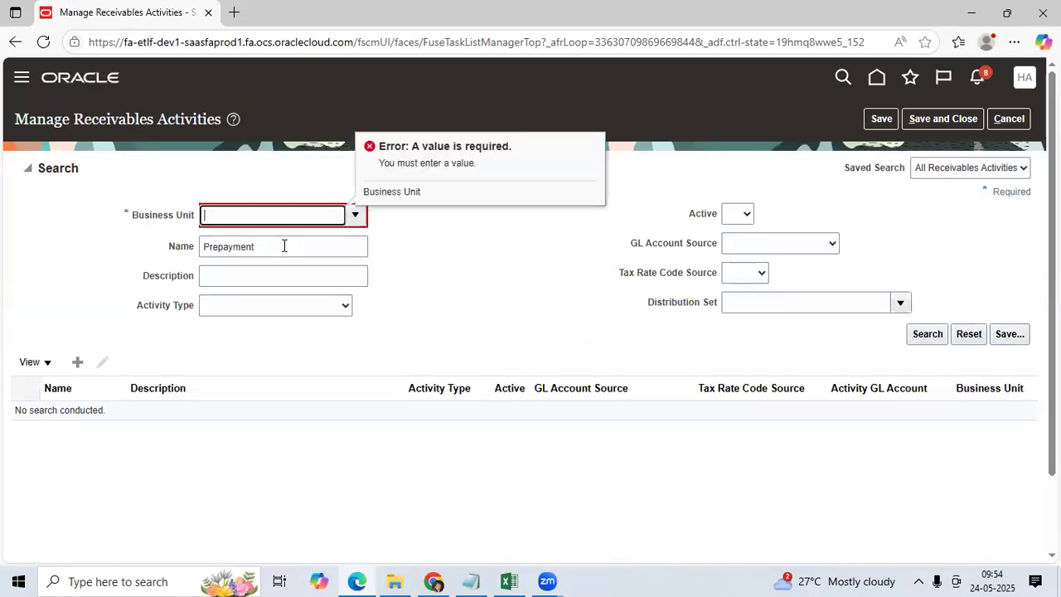
Search the Business Unit lookup for 'Ac' and ACL business units.
click(355, 214)
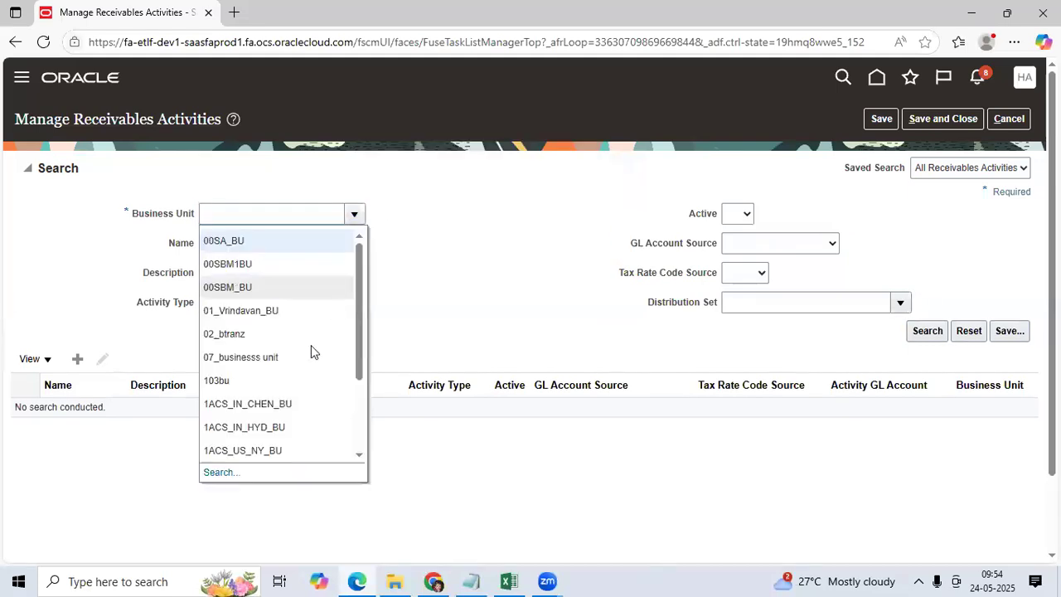
scroll(258, 433, down, 3)
scroll(265, 390, down, 2)
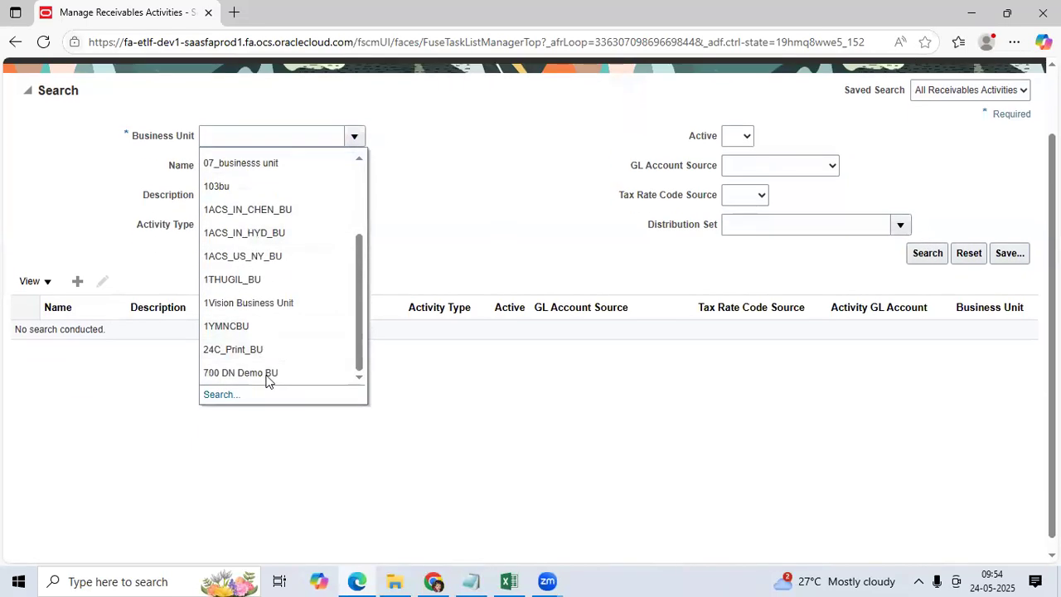
click(223, 394)
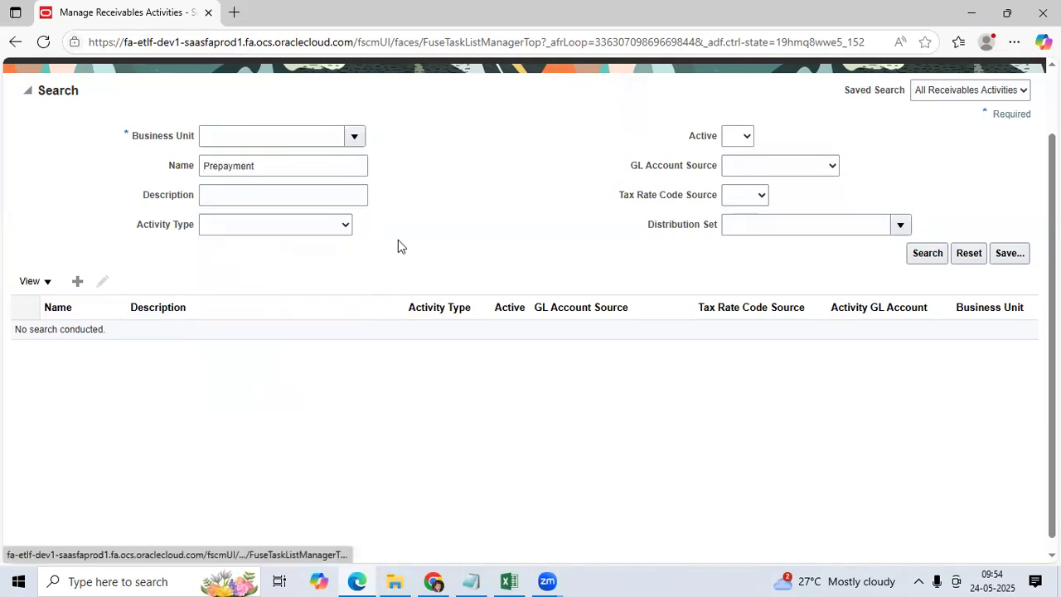
click(514, 276)
text(Ac)
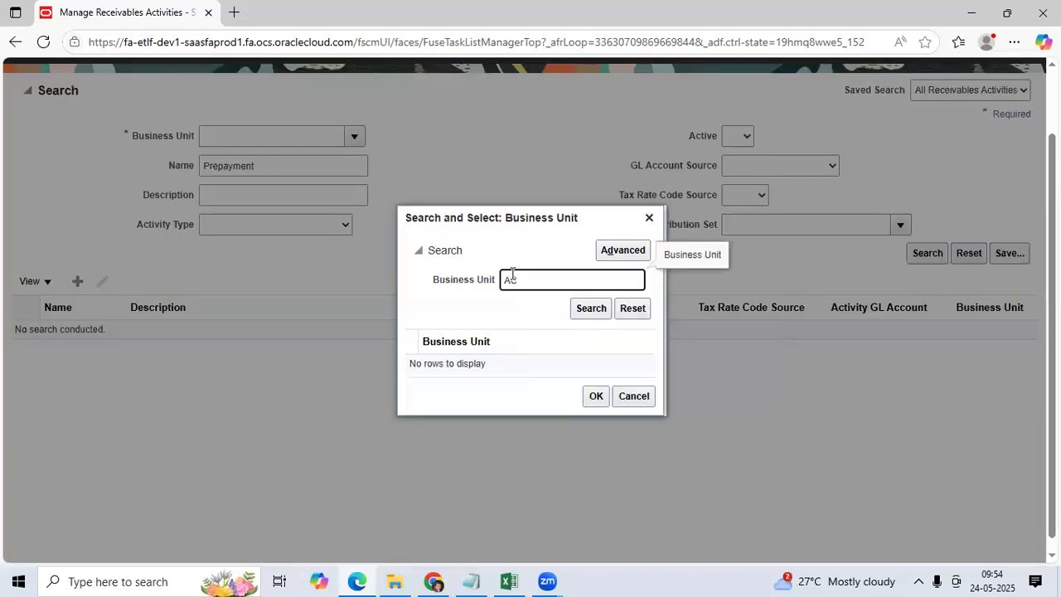
click(597, 309)
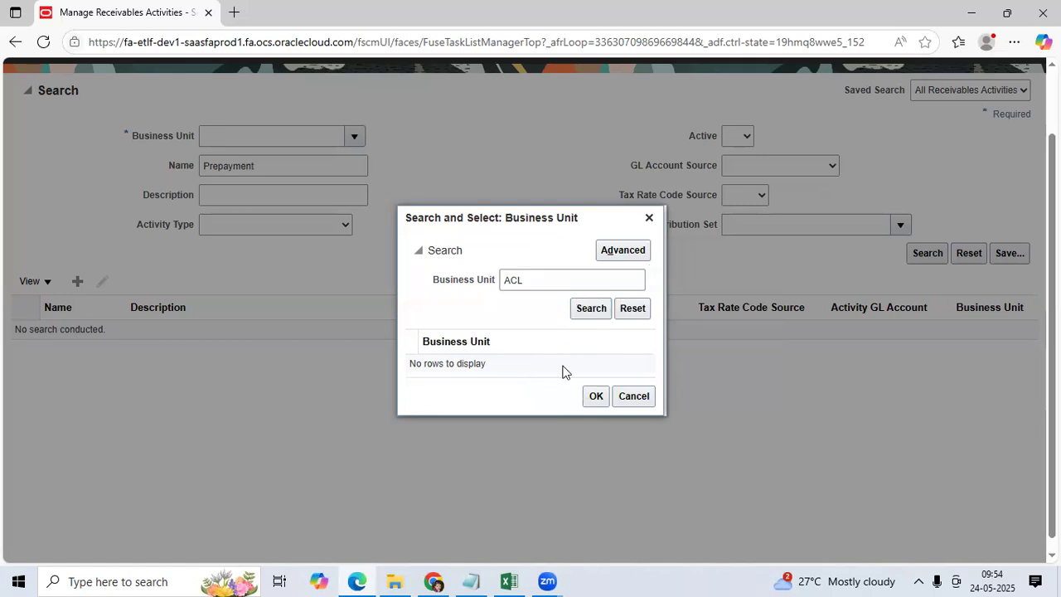
click(560, 280)
text(_IND)
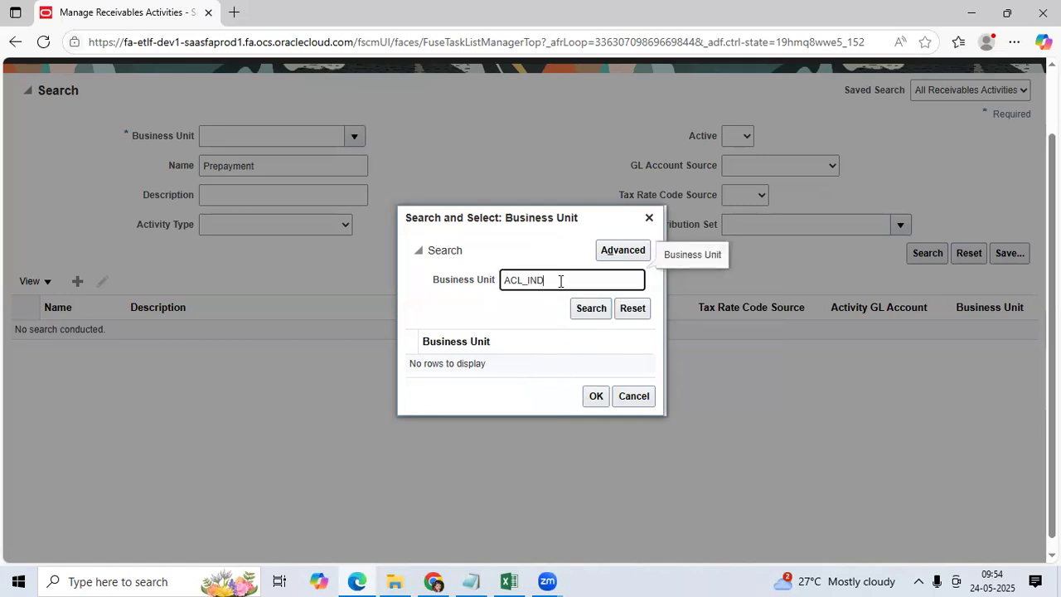
click(585, 320)
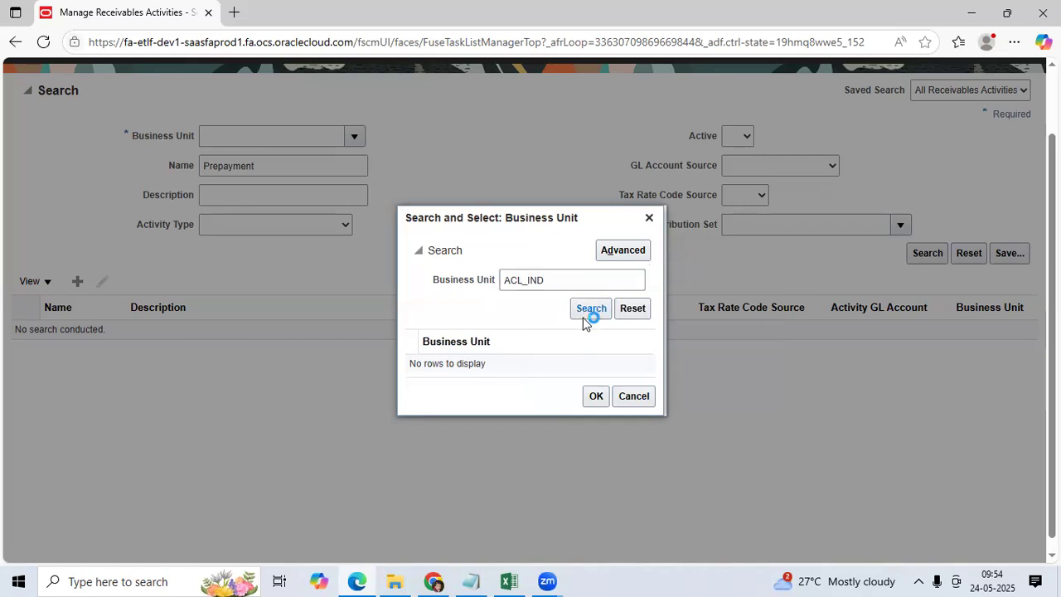
Retry the business unit lookup with 'ACL INDIA B' and an 'AC%' wildcard, then close it empty.
click(571, 282)
key(ctrl+a)
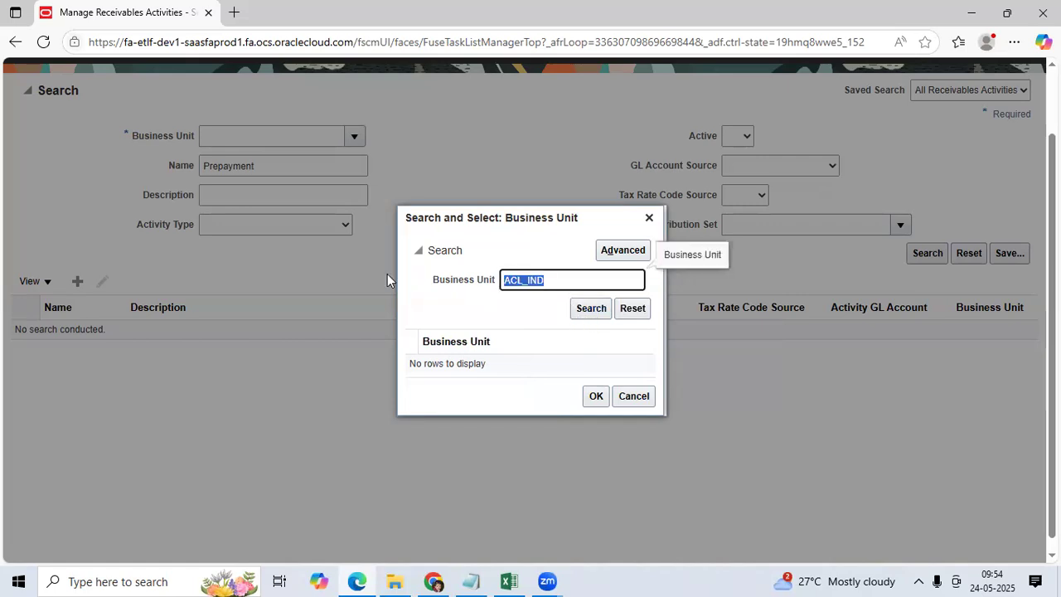
key(BackSpace)
text(ACL)
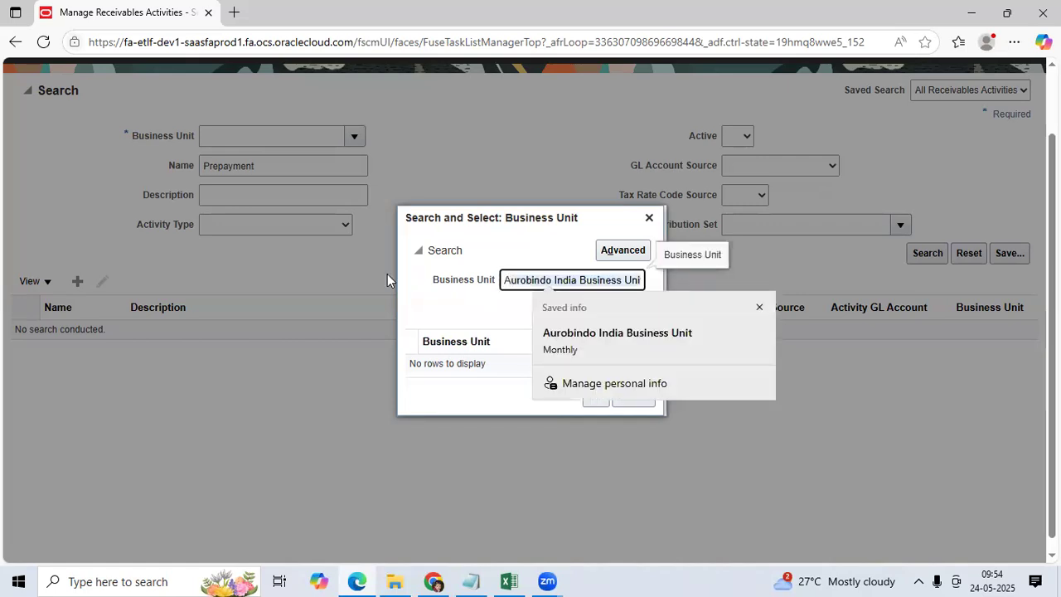
text( I)
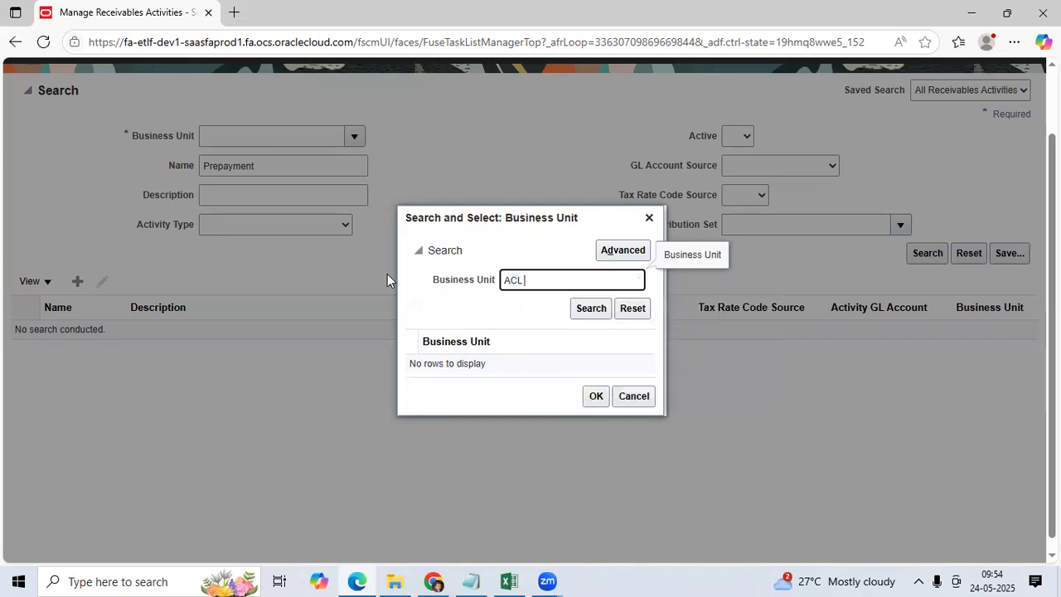
text(NDIA Business Unit)
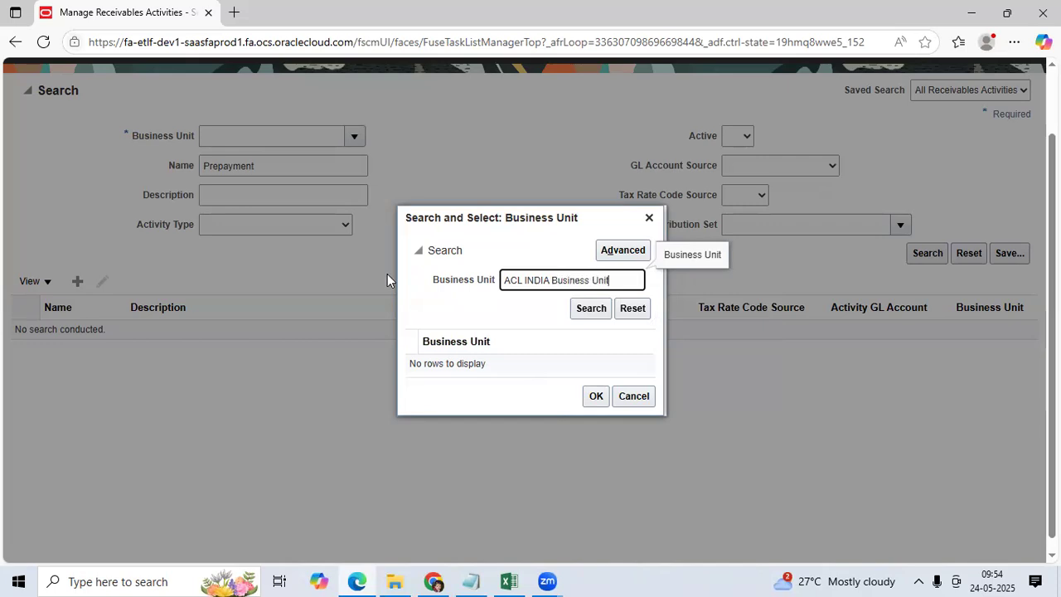
click(580, 305)
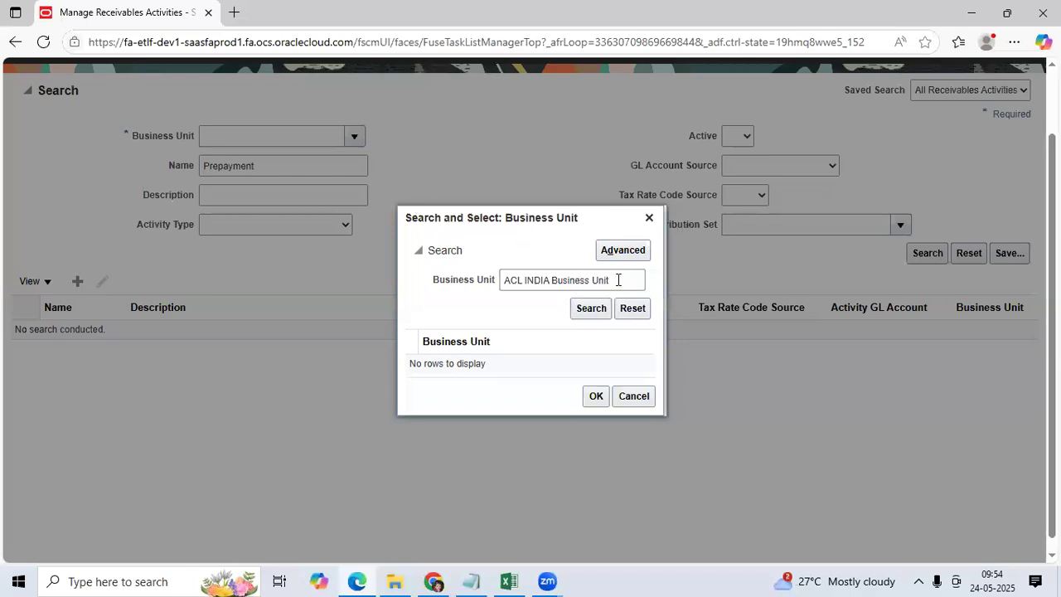
drag(617, 279, 534, 284)
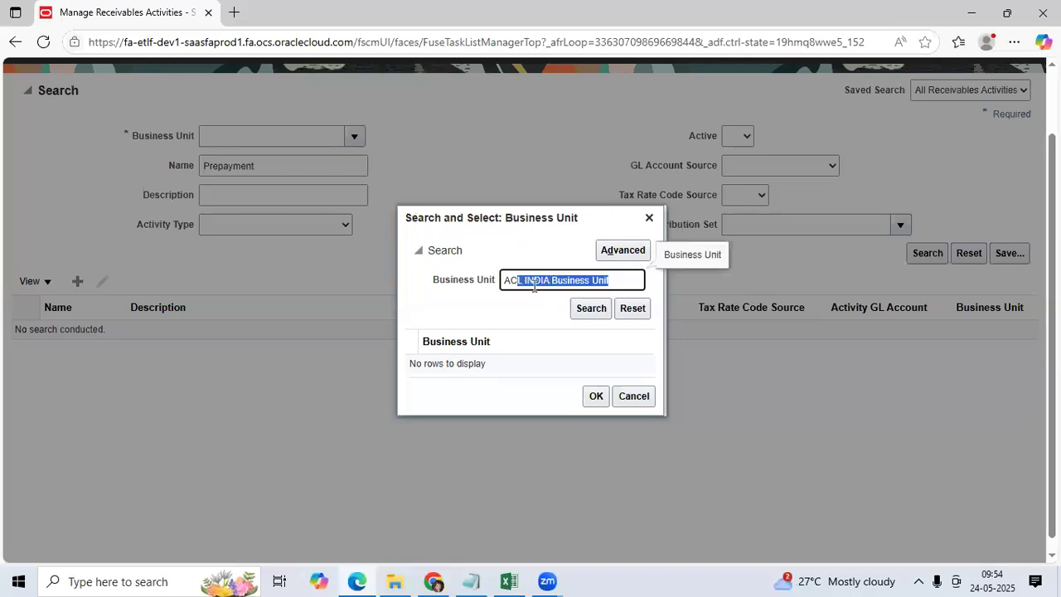
text(%)
click(591, 312)
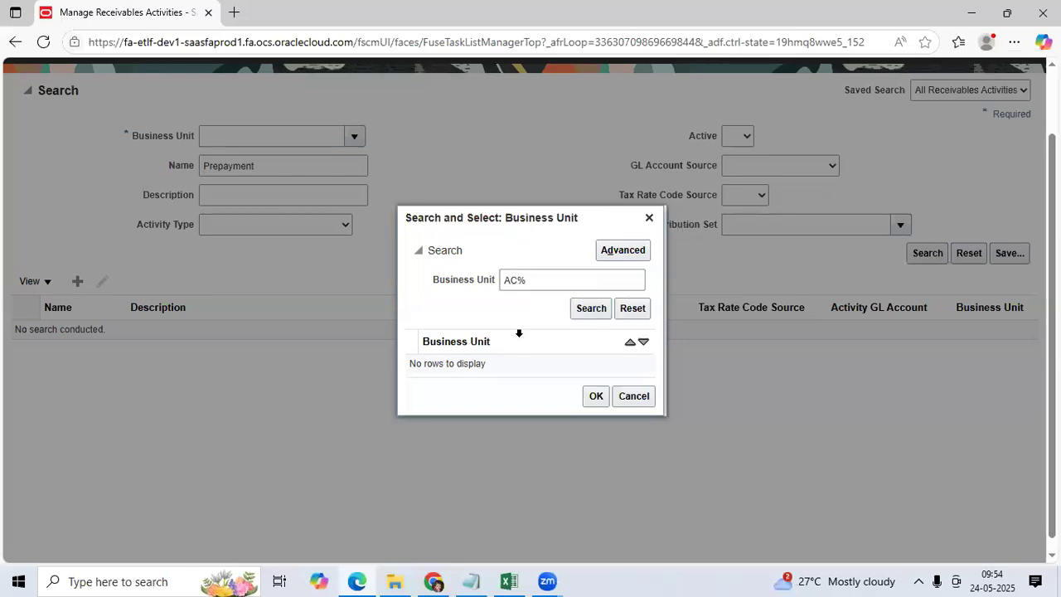
click(649, 218)
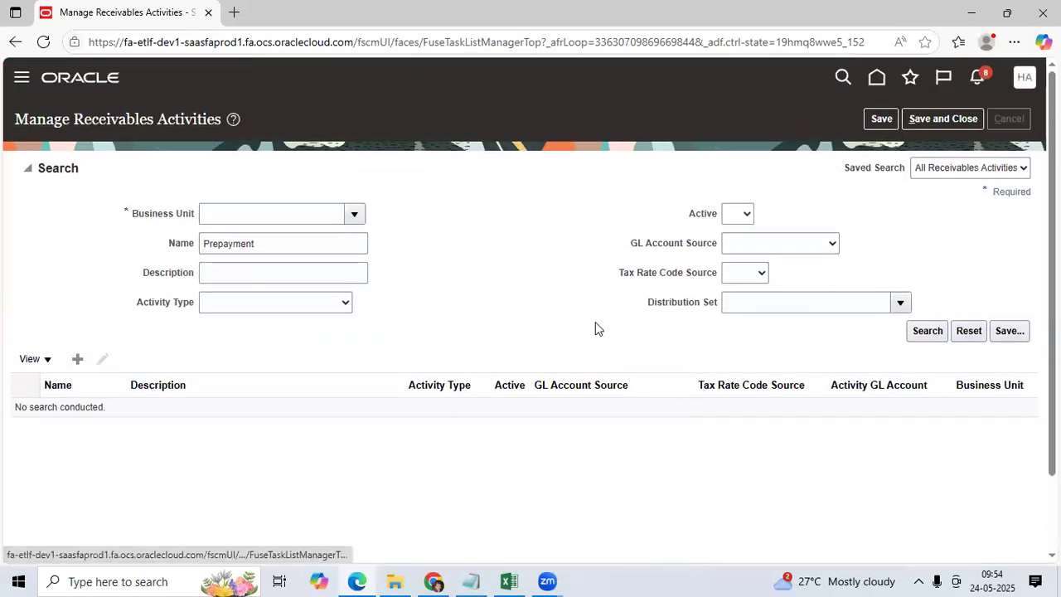
Search Manage Business Units for ACL and select the name ACL_India_Businessunit to copy.
click(164, 378)
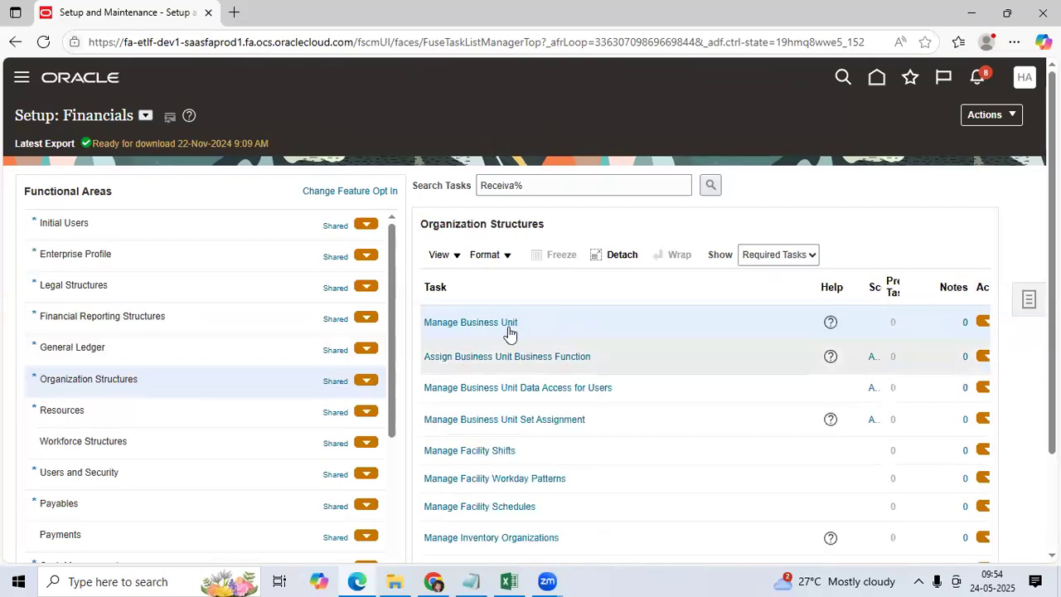
click(506, 323)
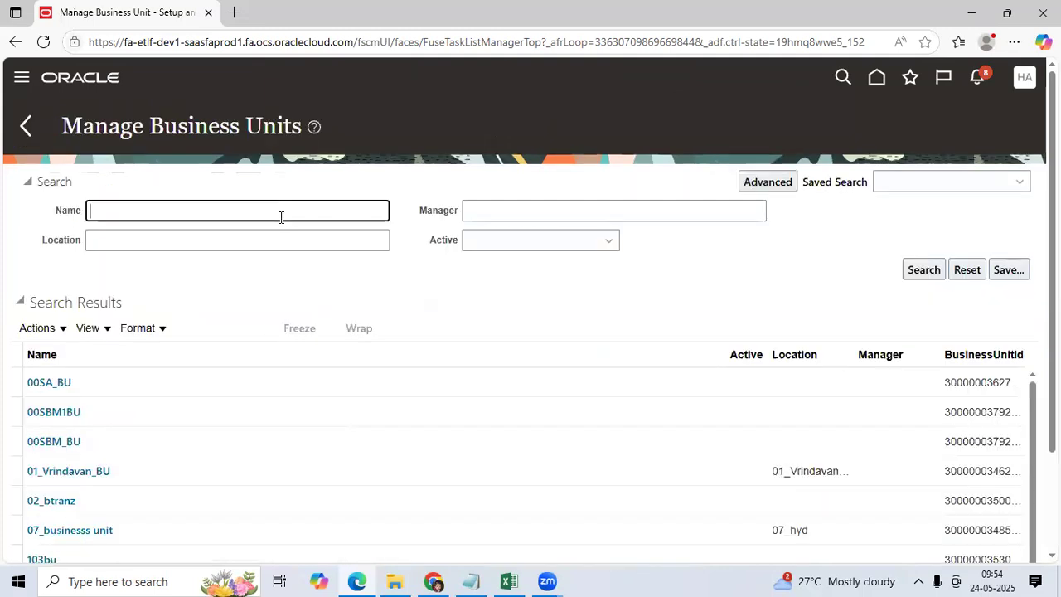
text(ACL)
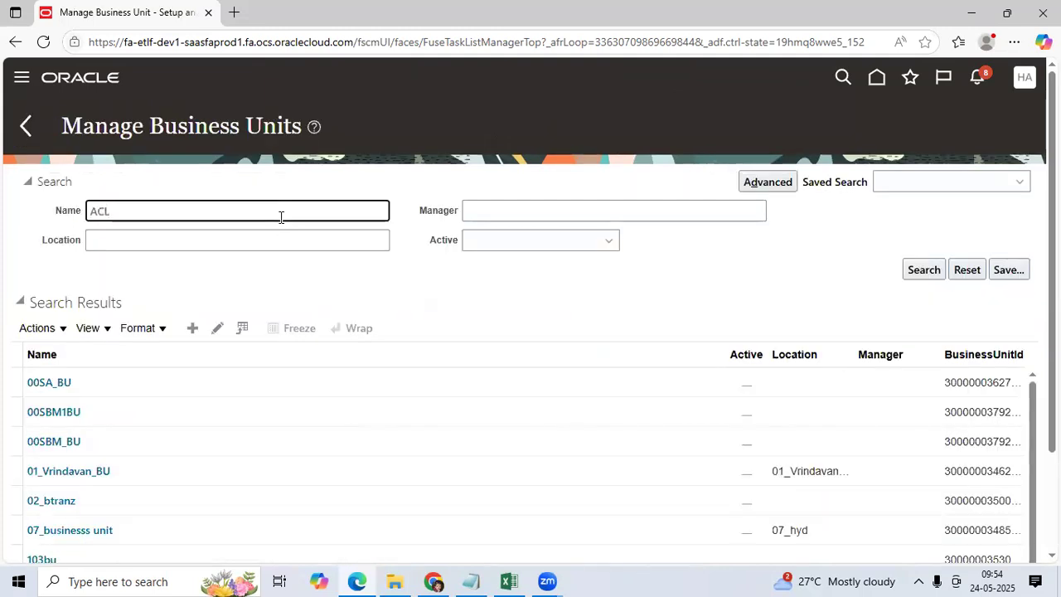
key(Return)
click(199, 386)
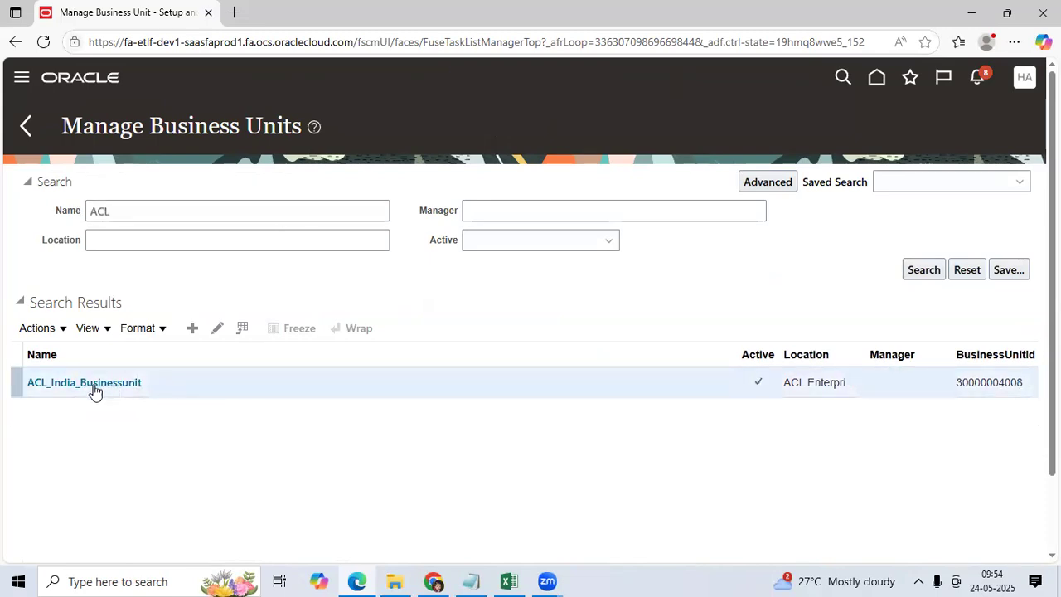
drag(145, 383, 25, 385)
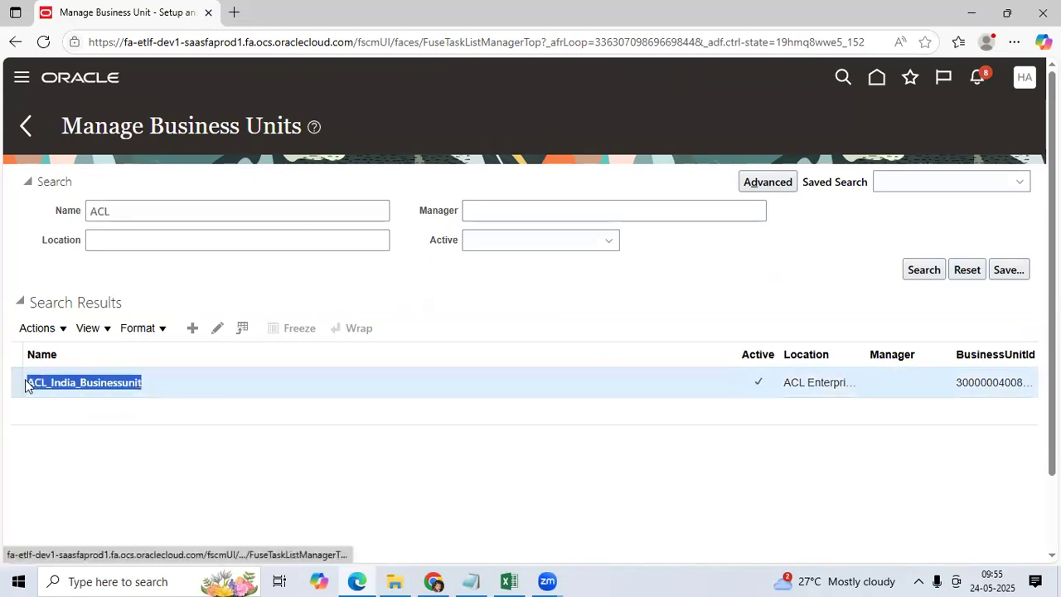
Reopen Manage Receivables Activities through a 'RECEIVA' task search in Setup and Maintenance.
click(1027, 80)
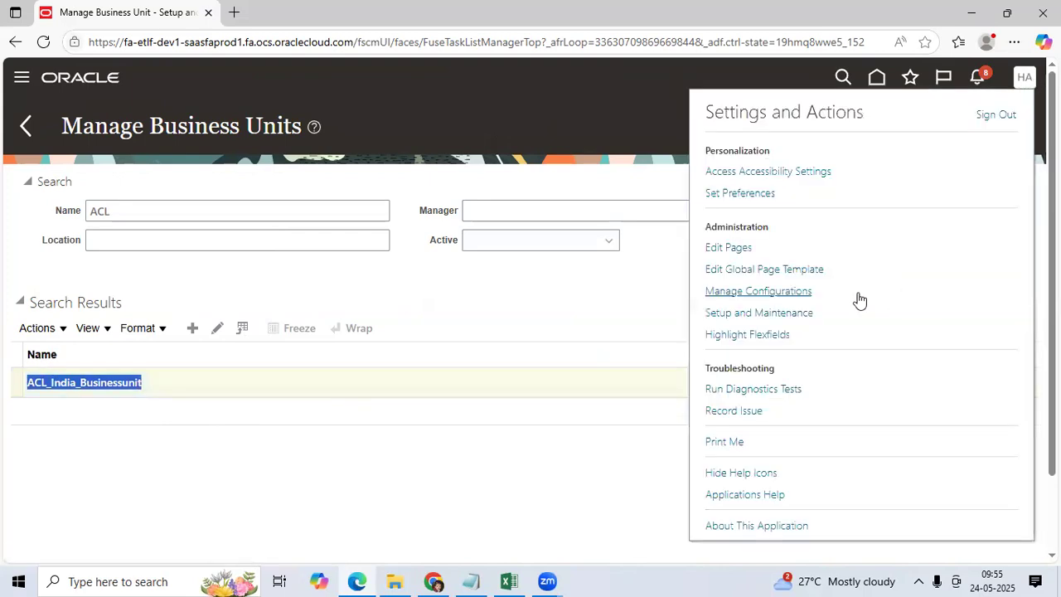
click(784, 313)
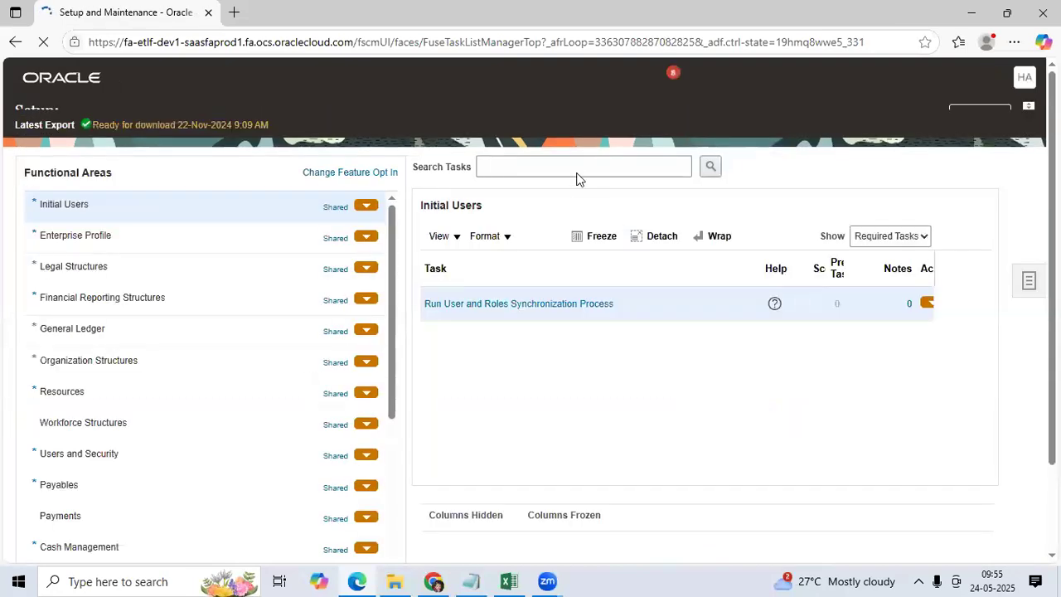
click(573, 182)
text(MANAGE)
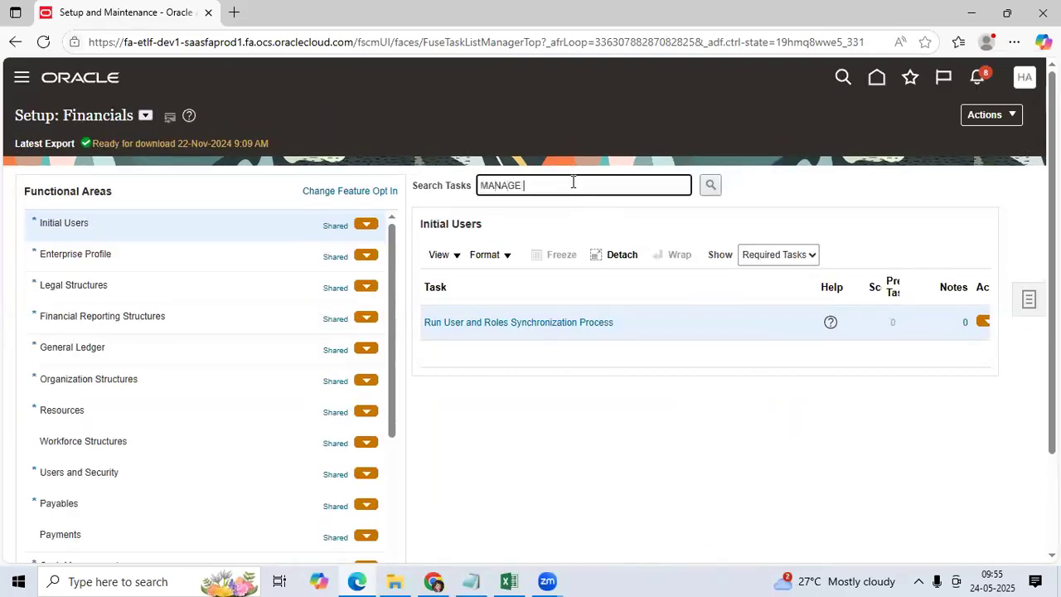
text(RECEIVA)
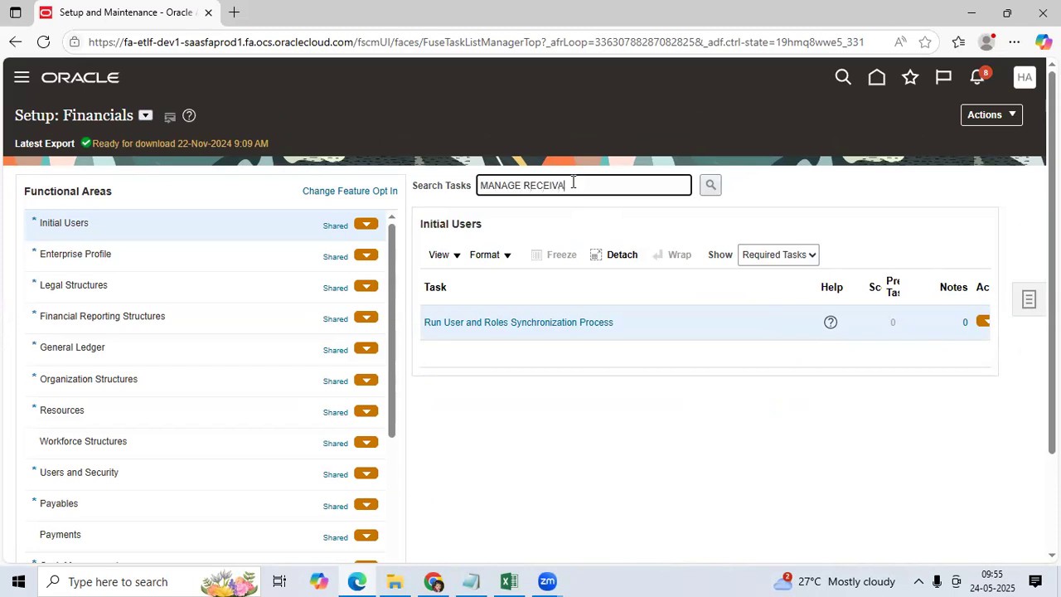
key(Return)
click(388, 211)
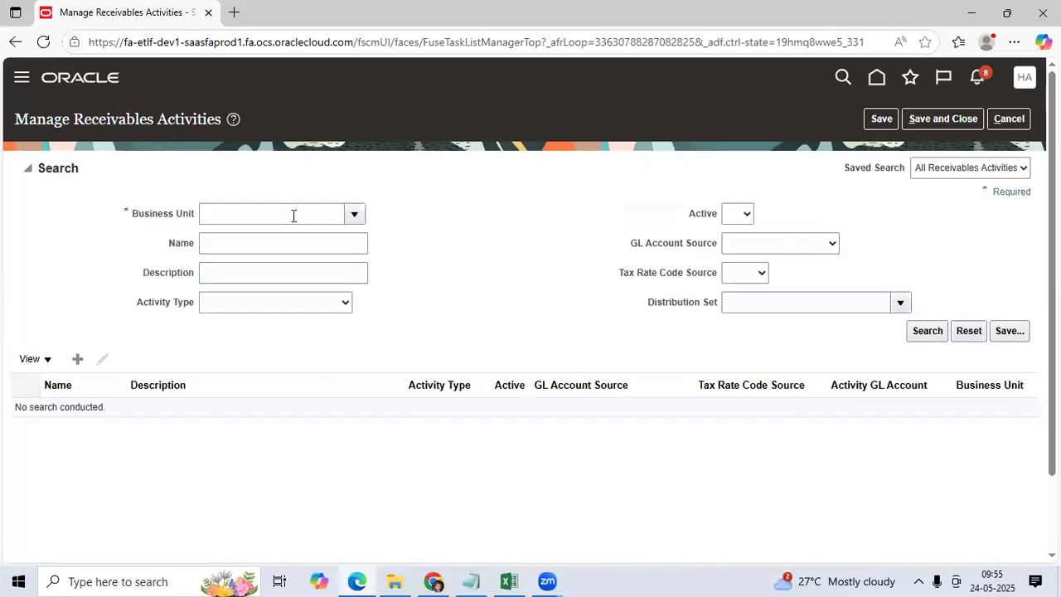
Filter receivables activities by business unit ACL_India_Businessunit and activity type Prepayment.
click(293, 215)
key(Down)
key(Return)
key(Tab)
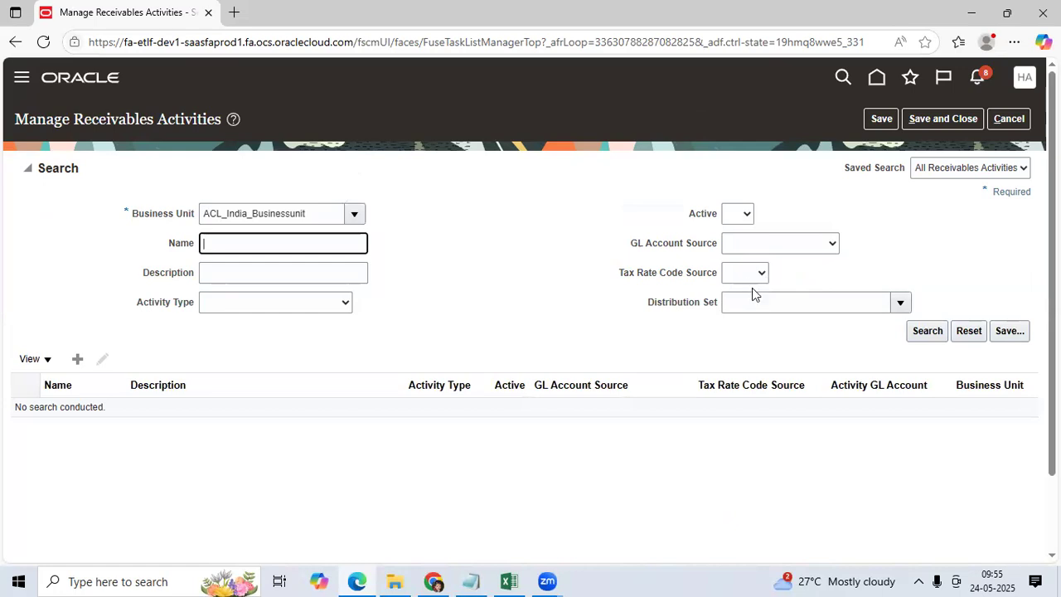
click(306, 301)
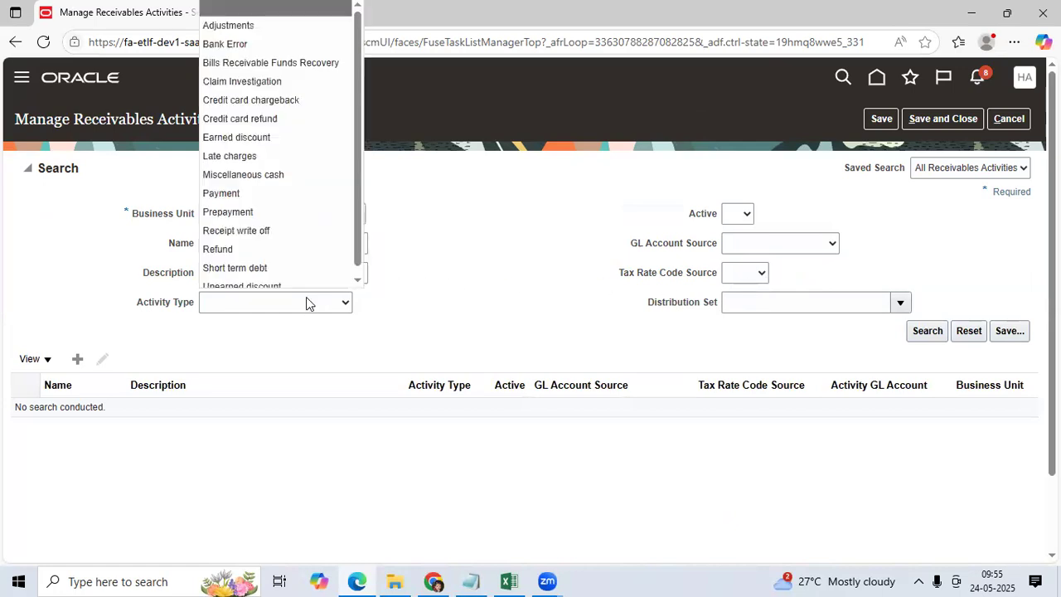
click(328, 204)
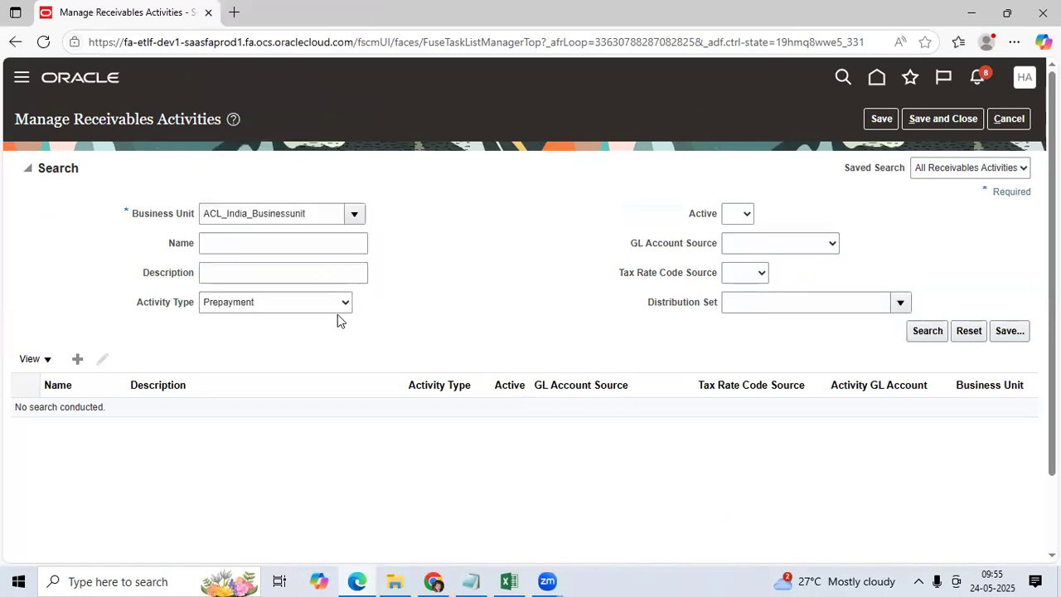
Open the ACL Prepayment activity for editing and save and close it.
click(261, 253)
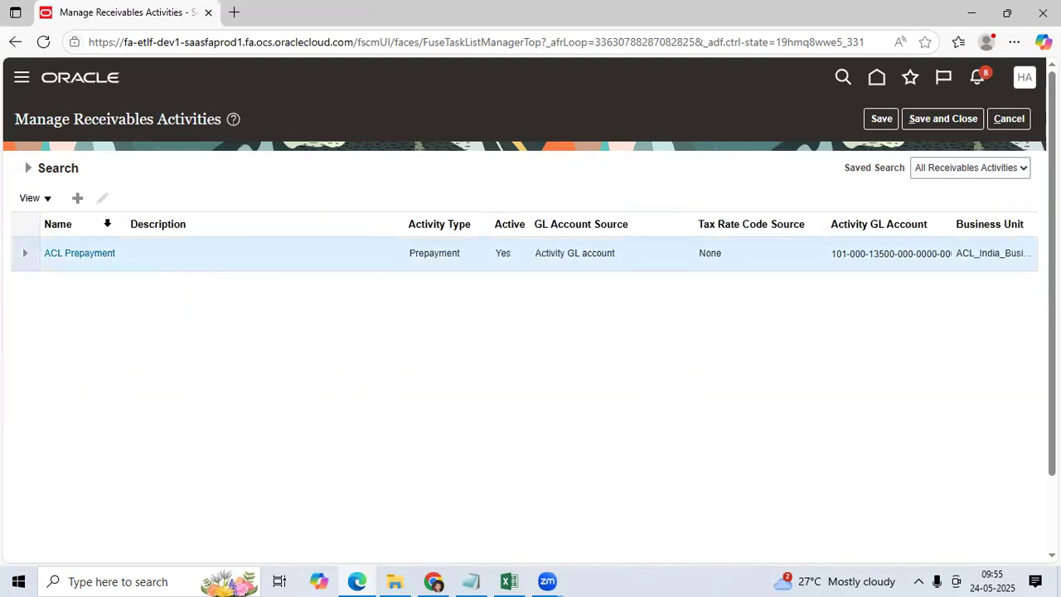
click(103, 199)
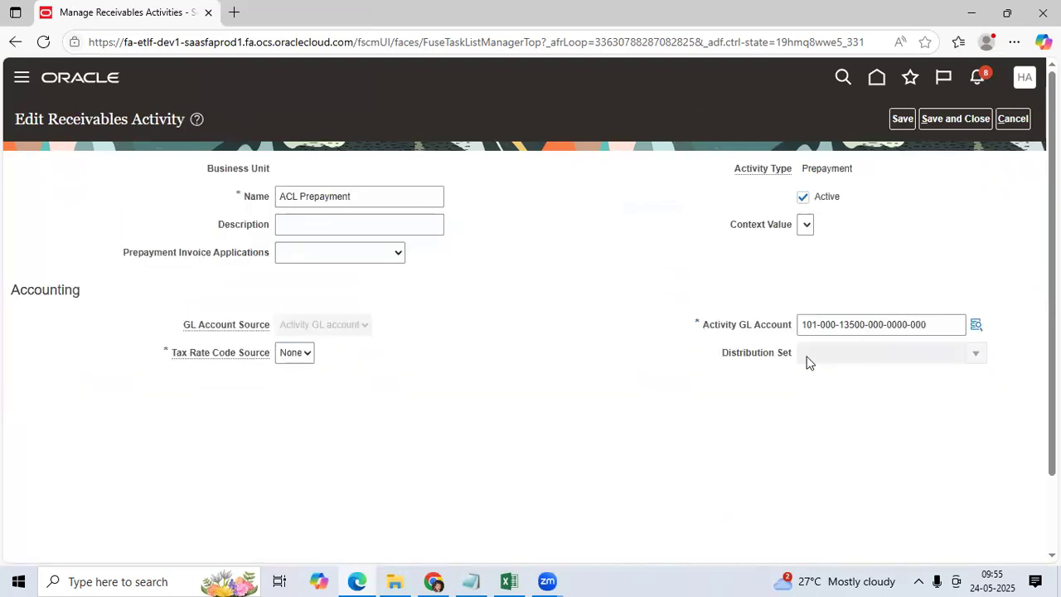
triple_click(376, 190)
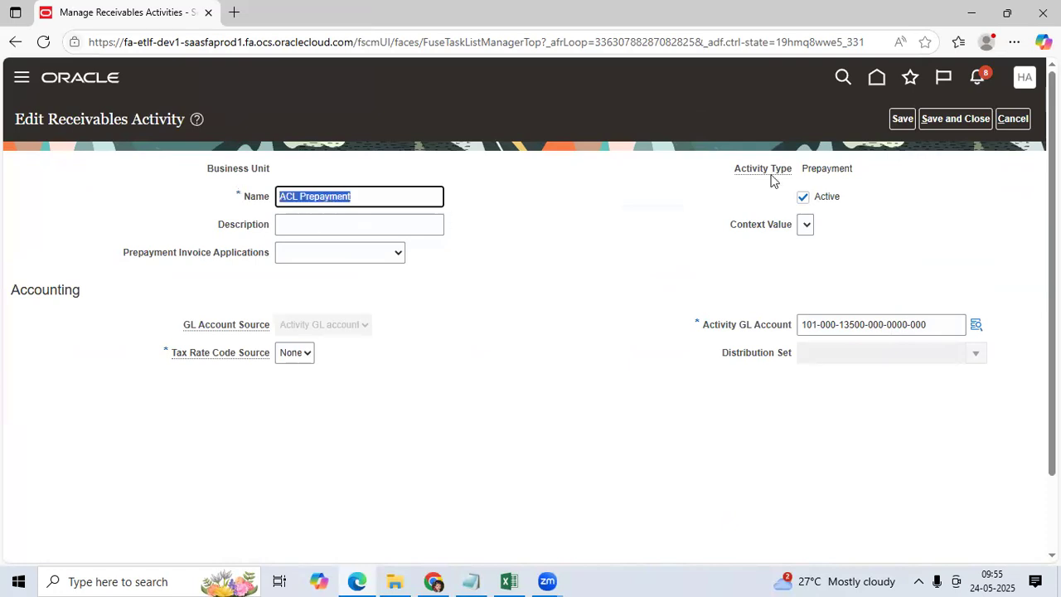
click(970, 120)
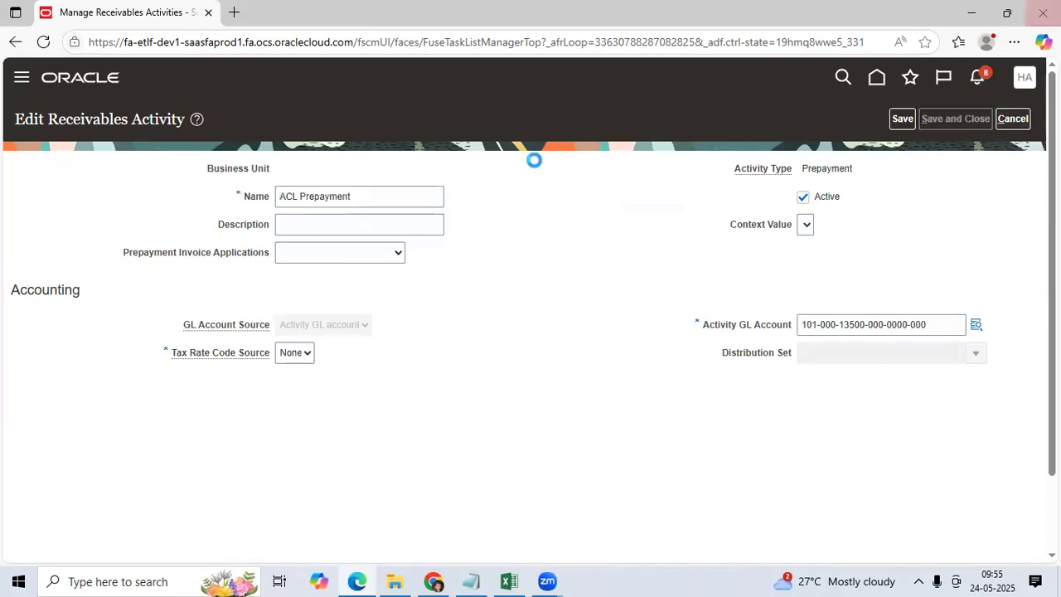
click(942, 122)
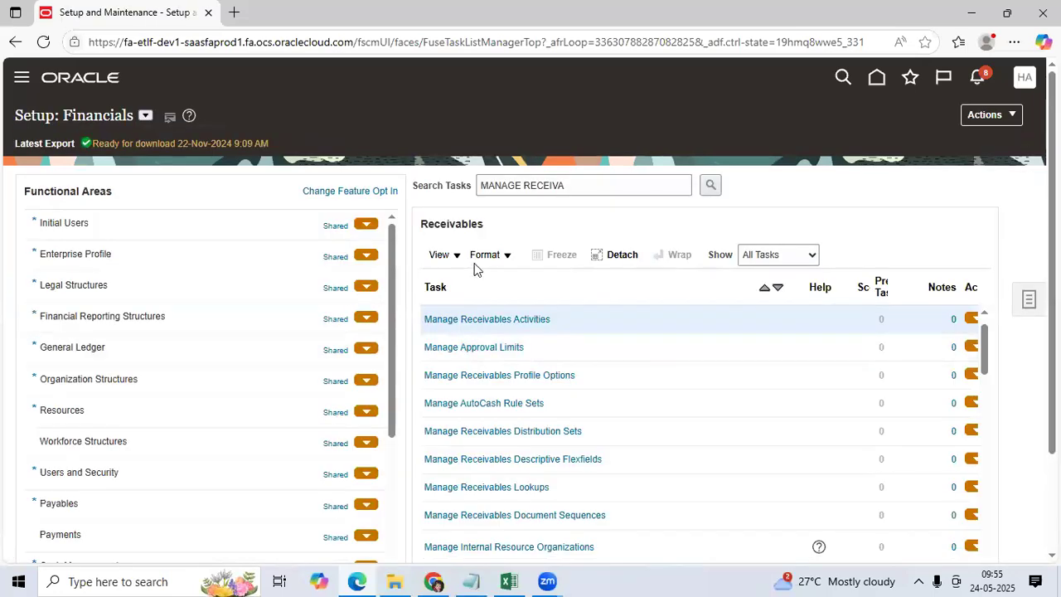
Change the task search to transaction tasks and open Manage Transaction Types.
drag(562, 187, 529, 186)
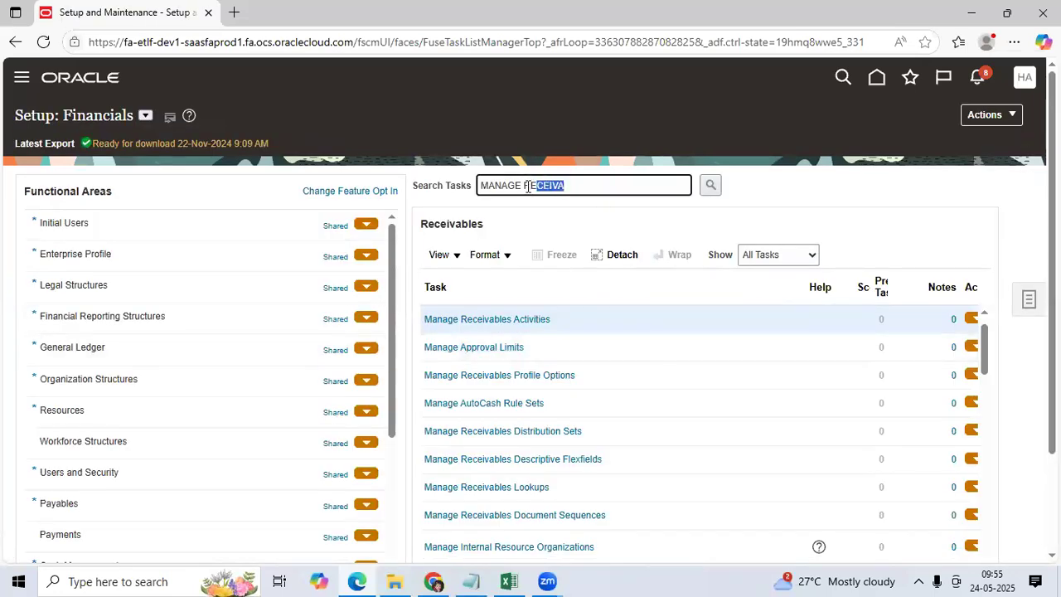
text(TR)
text(S)
click(710, 185)
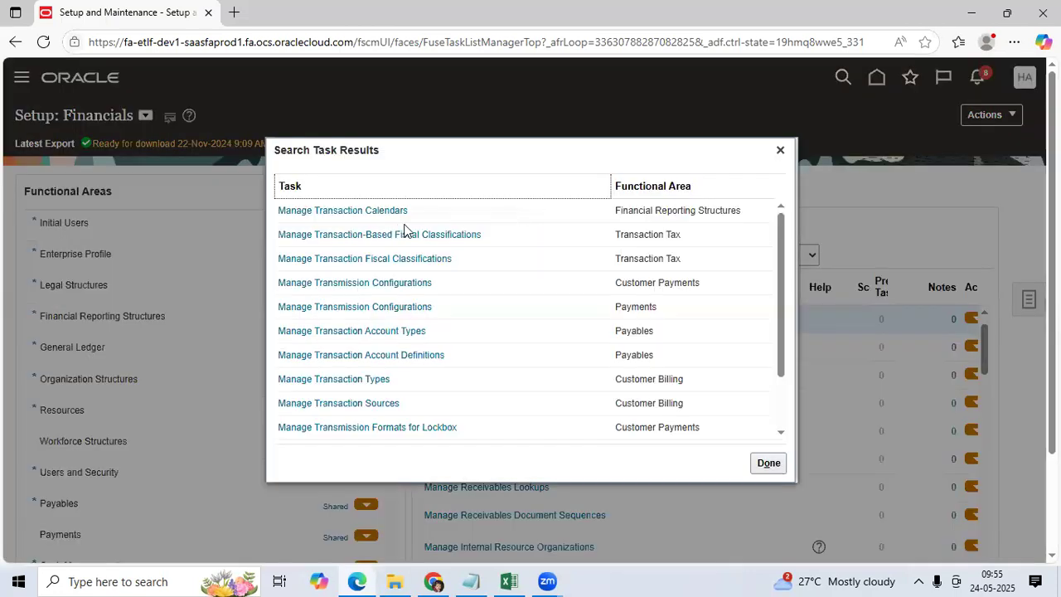
click(388, 379)
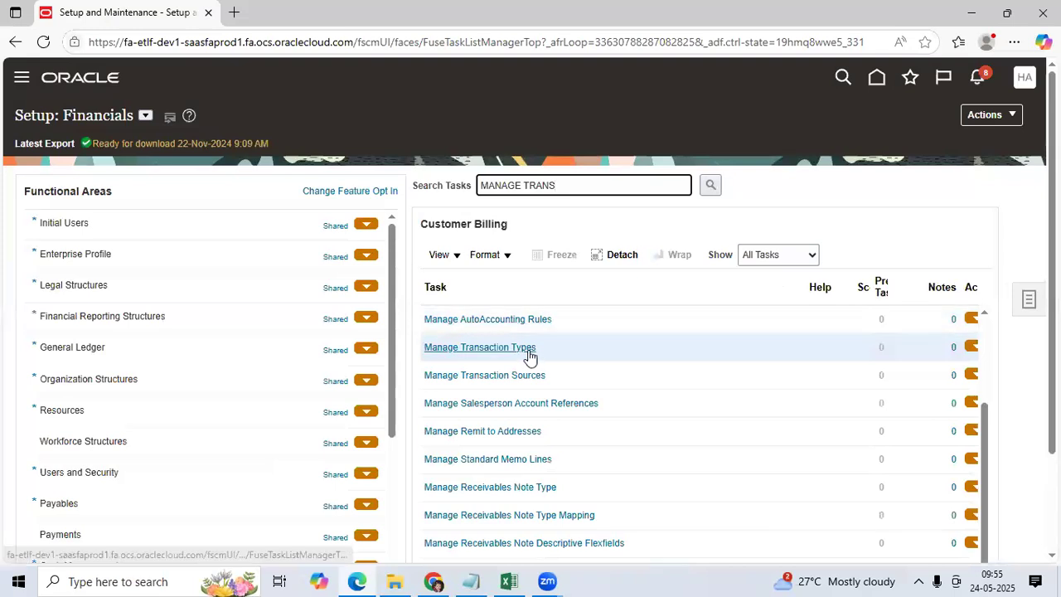
click(531, 350)
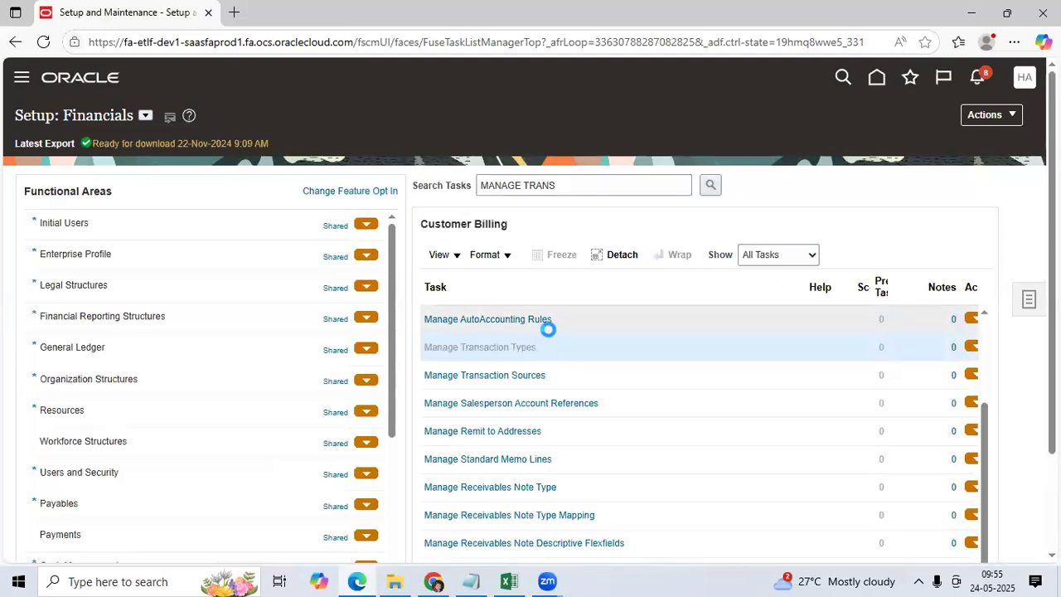
click(312, 199)
text(ACL P)
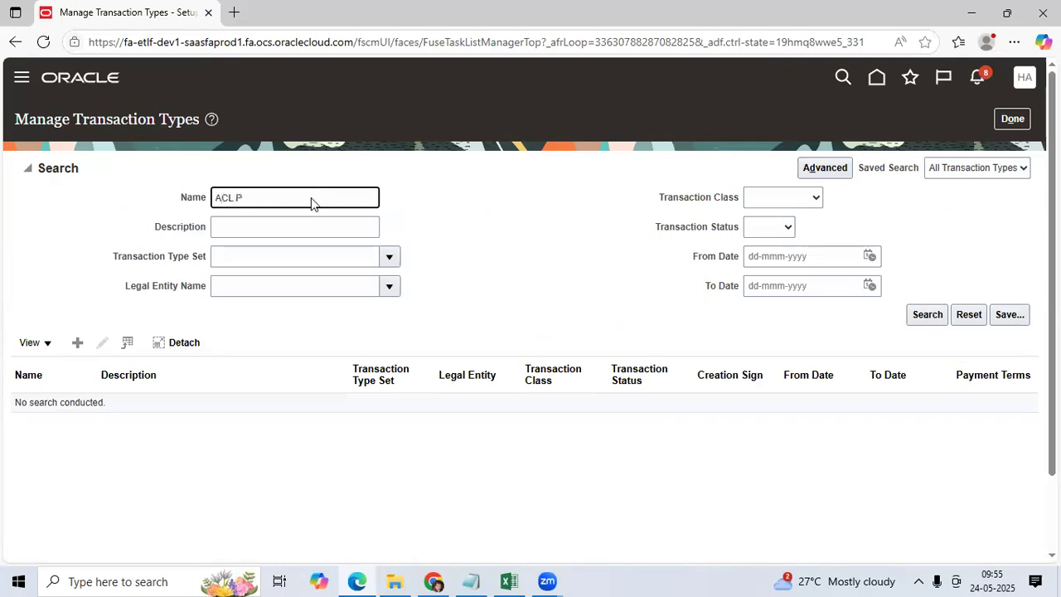
Edit ACL Prepayments, confirm the Prepayment subclass and Positive Sign, then save and close.
key(Return)
click(185, 262)
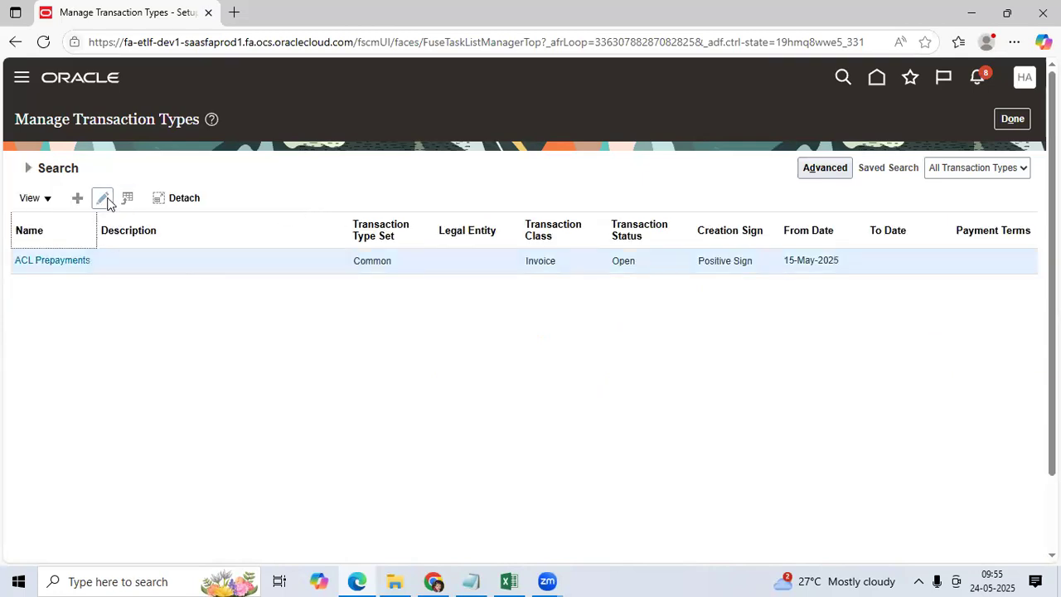
click(103, 199)
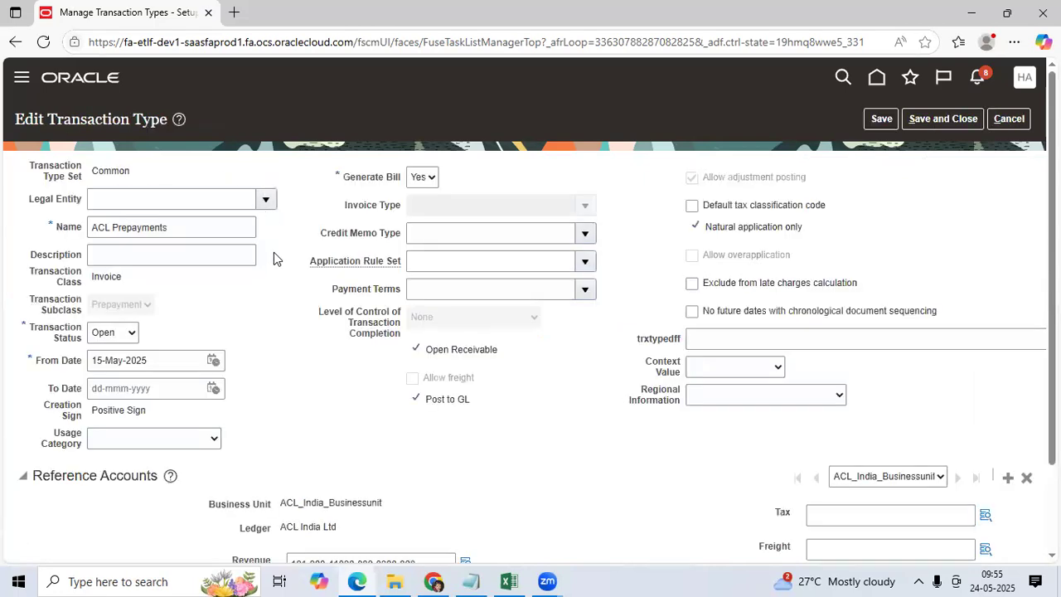
scroll(249, 266, down, 3)
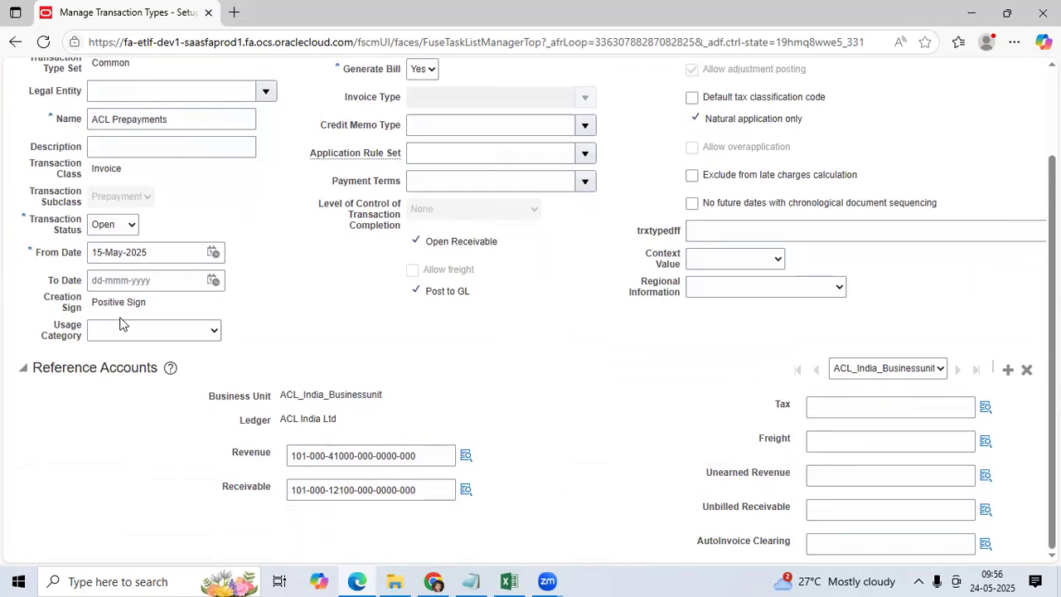
drag(120, 323, 131, 303)
click(33, 195)
drag(34, 195, 87, 199)
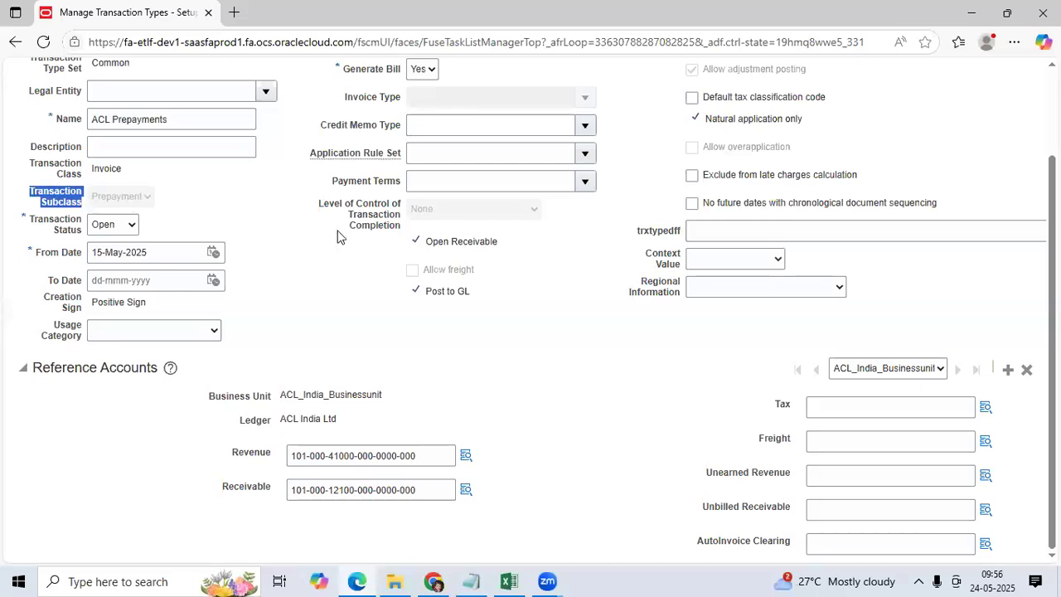
scroll(138, 321, up, 2)
scroll(390, 374, down, 2)
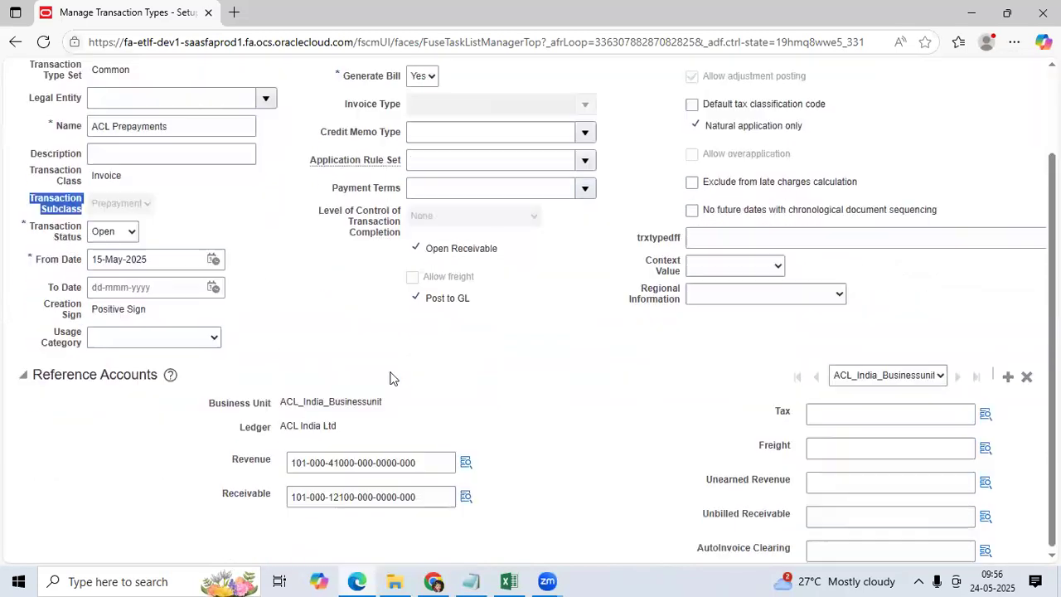
scroll(753, 244, up, 2)
click(947, 118)
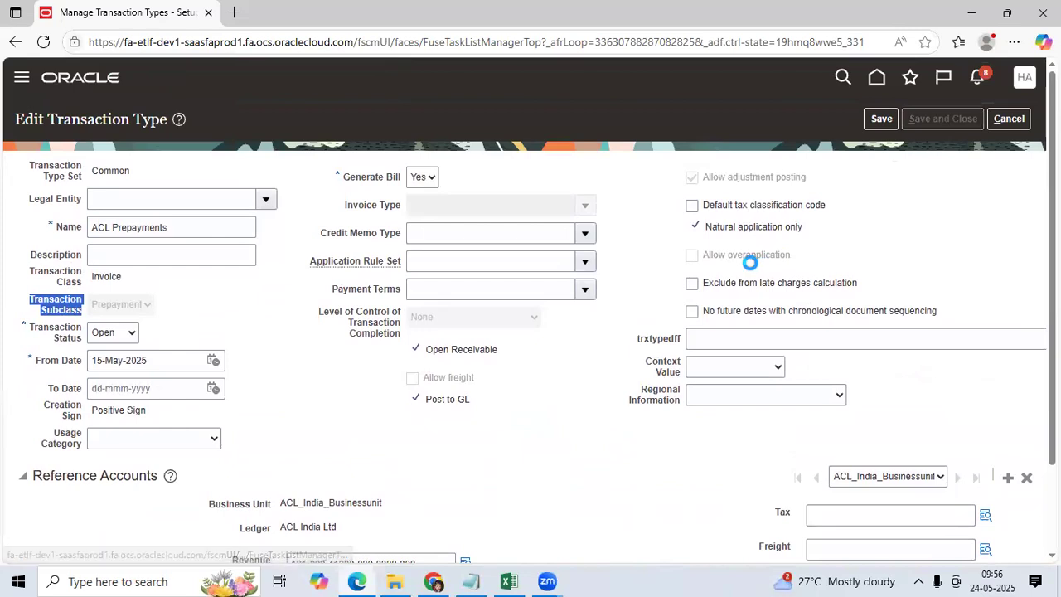
Draft a new Invoice-class transaction type, then cancel it and leave the setup pages.
click(76, 199)
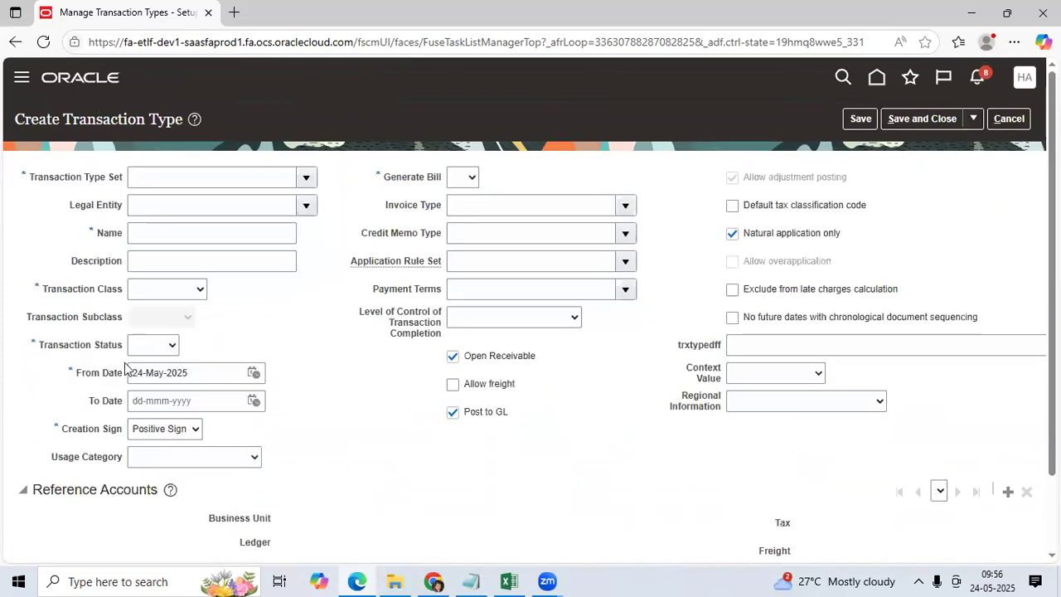
click(166, 295)
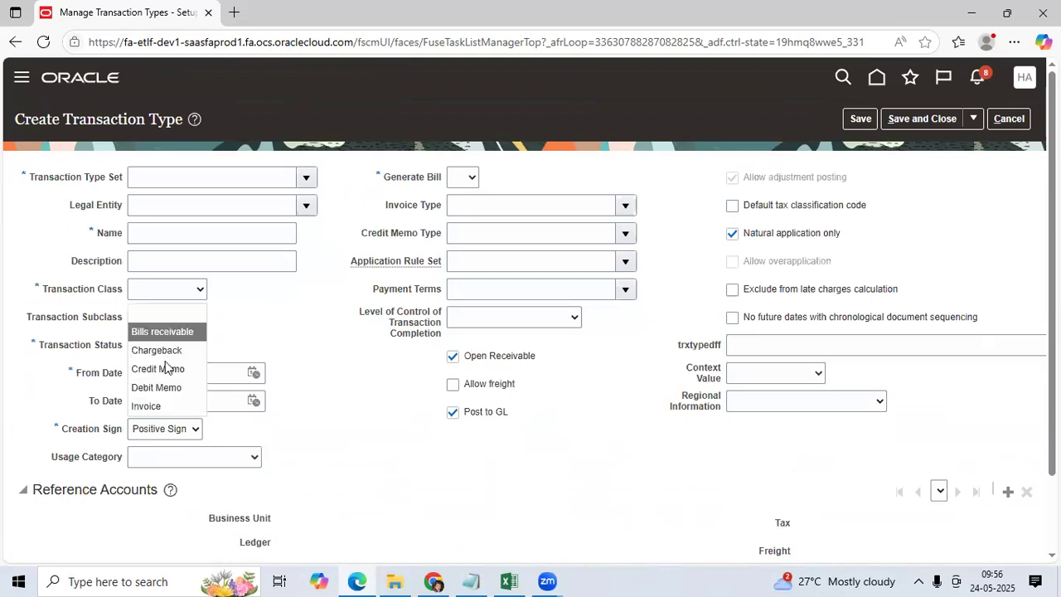
click(149, 406)
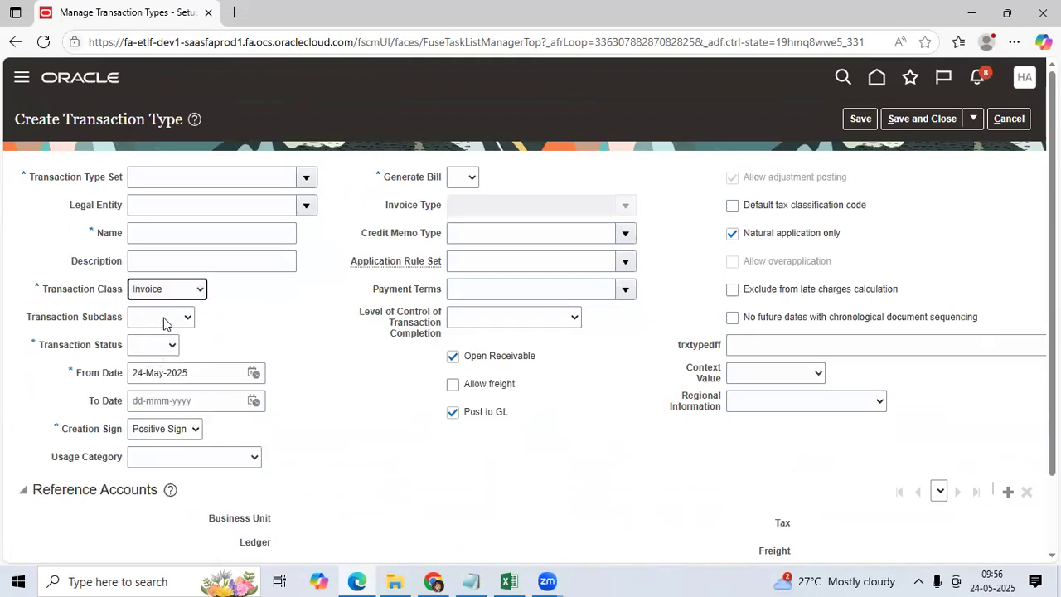
click(166, 345)
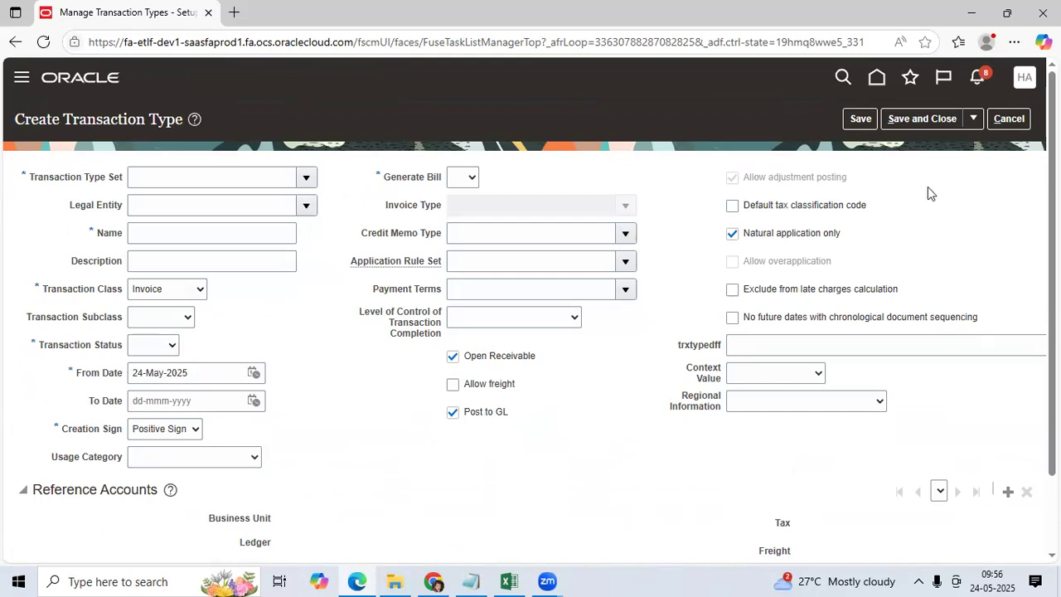
click(1009, 118)
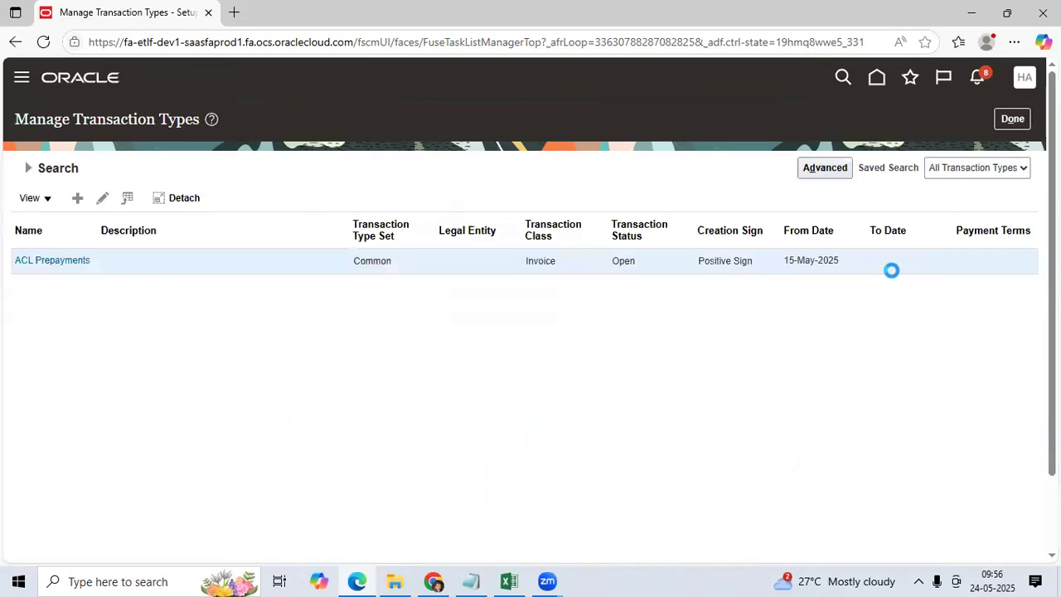
click(1015, 120)
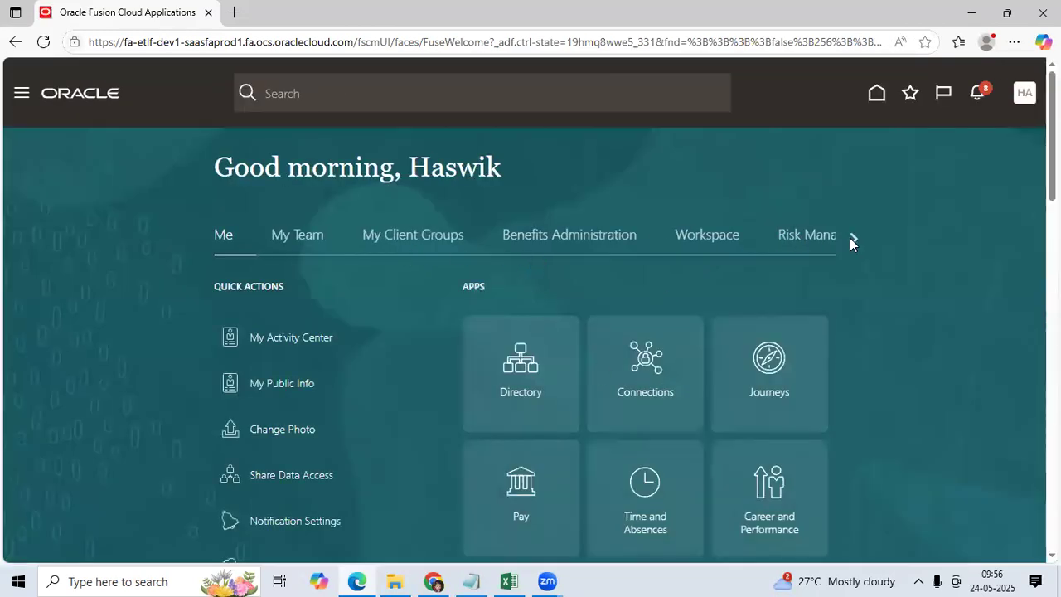
Scroll the home page work areas to Receivables and open its Billing app.
click(853, 240)
click(853, 240)
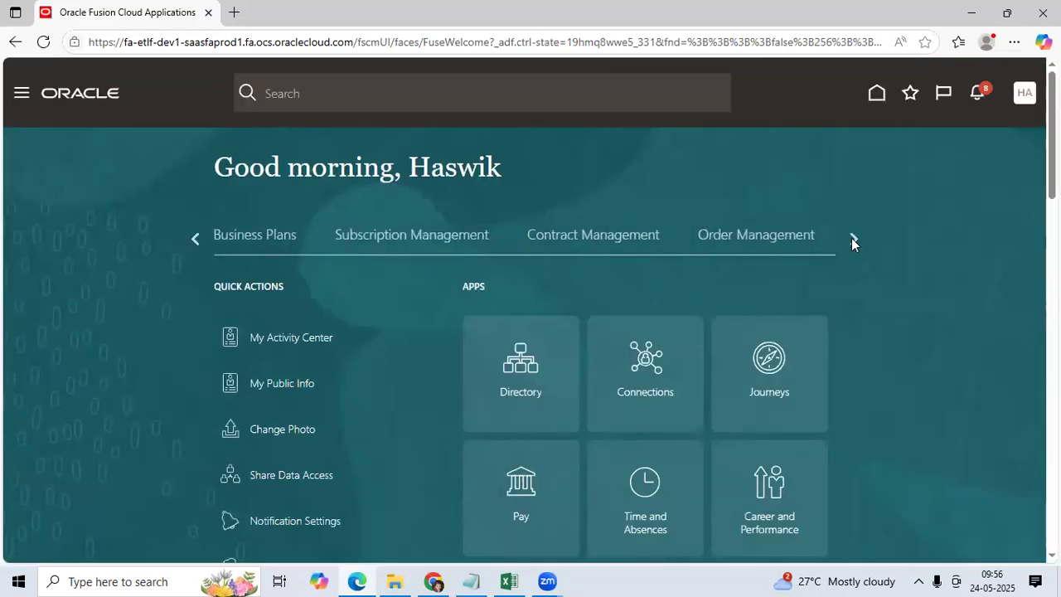
click(853, 240)
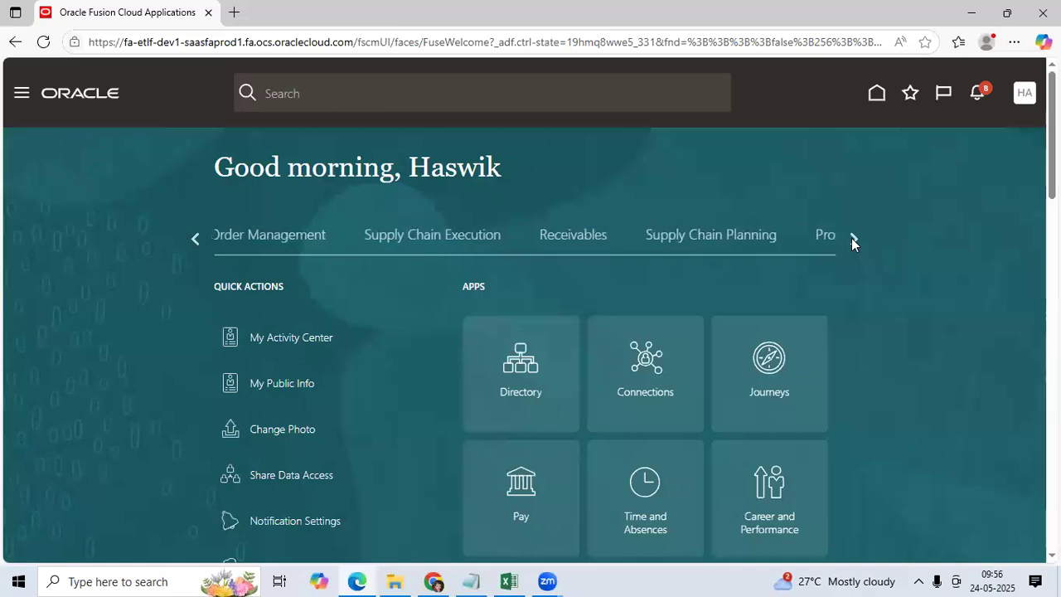
click(196, 238)
click(572, 236)
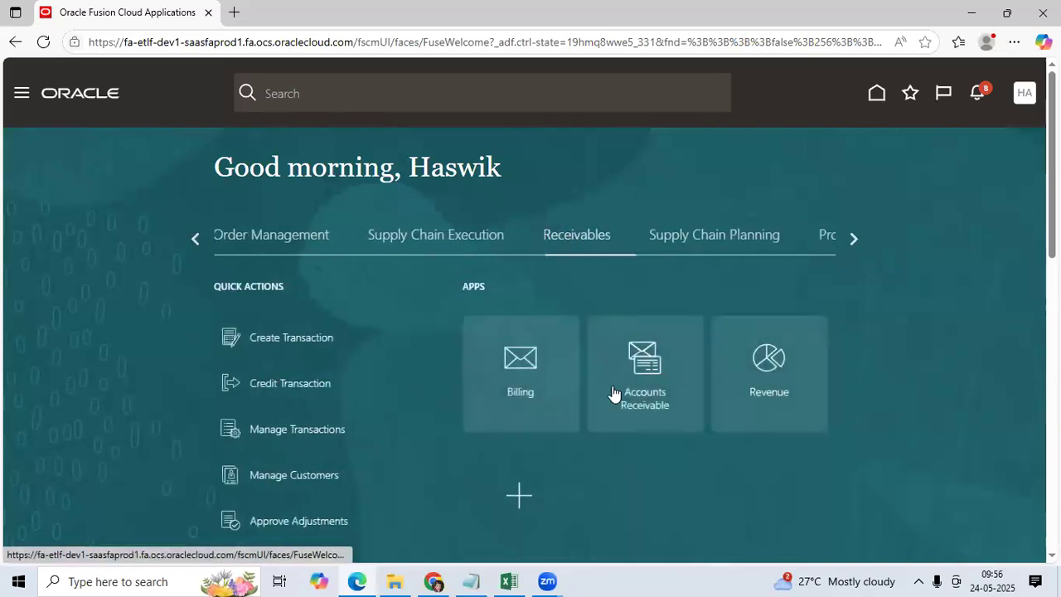
click(522, 383)
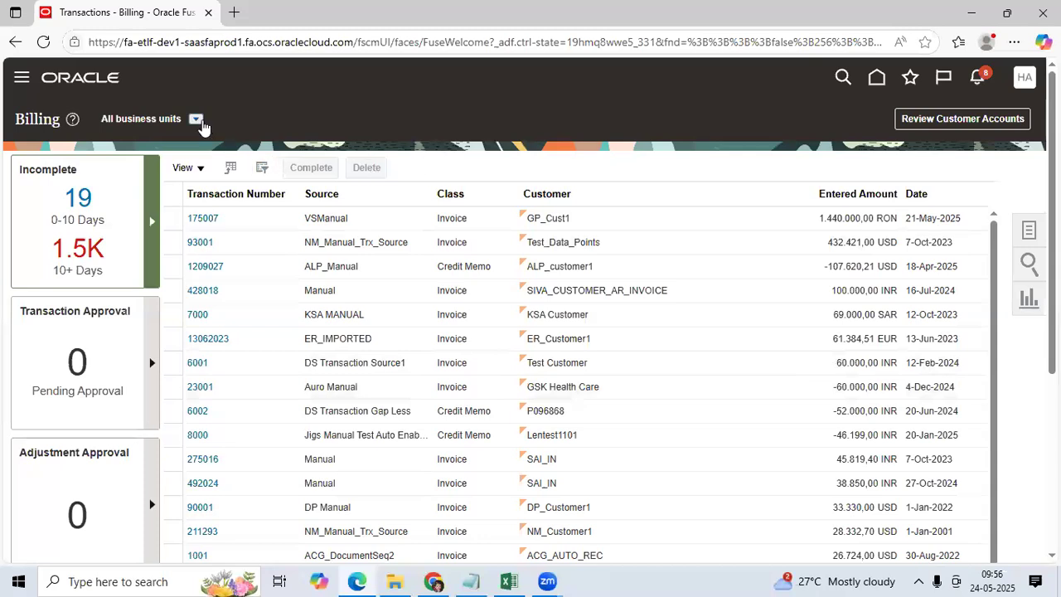
Filter Billing to business unit ACL_India_Businessunit, leaving only invoice 105013 listed.
click(197, 121)
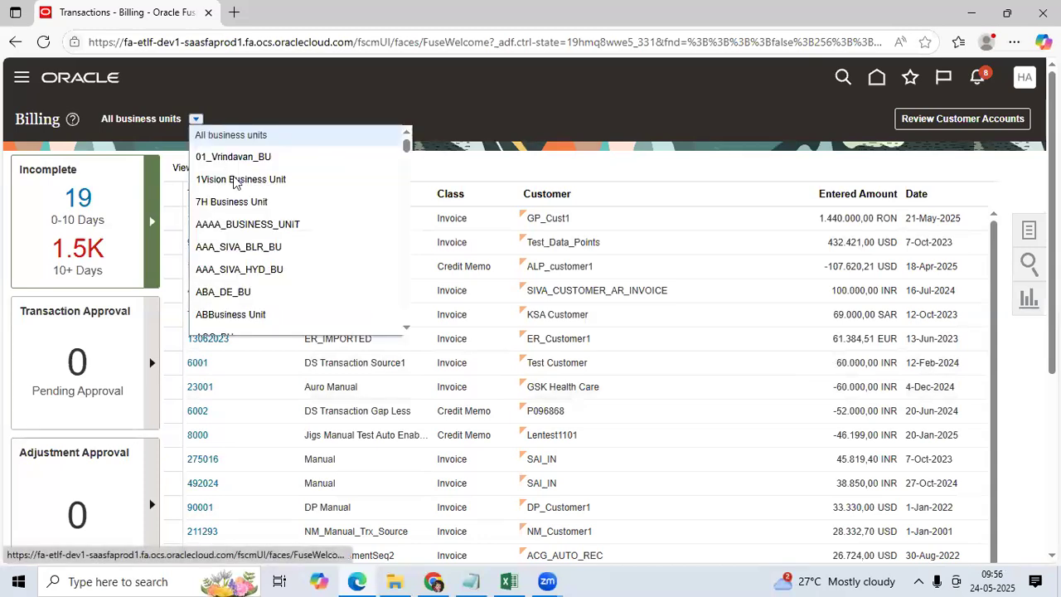
scroll(279, 247, down, 3)
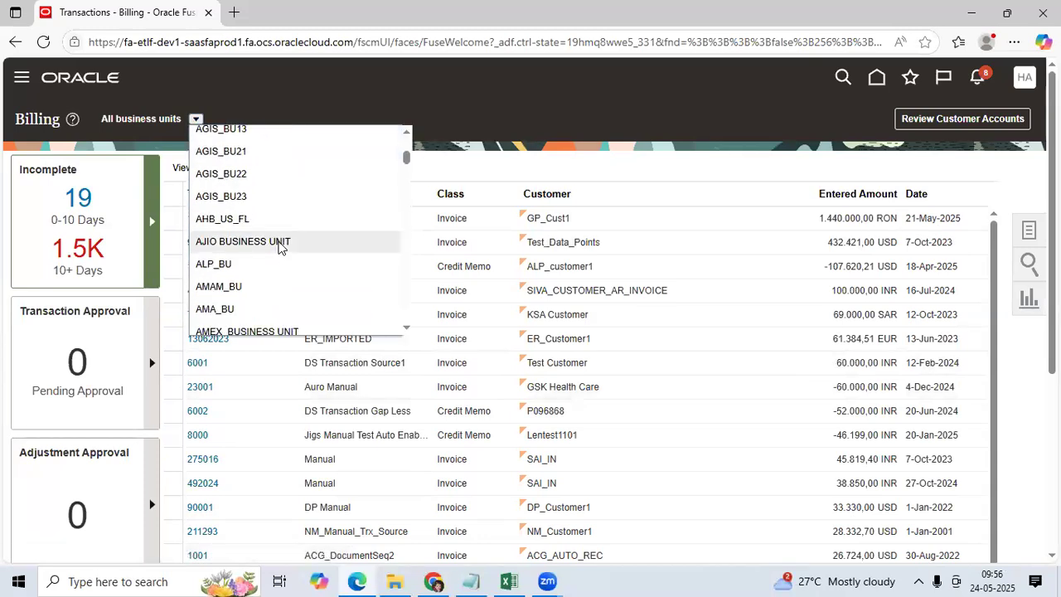
scroll(279, 247, up, 2)
scroll(277, 243, up, 1)
scroll(281, 223, up, 1)
scroll(287, 204, up, 1)
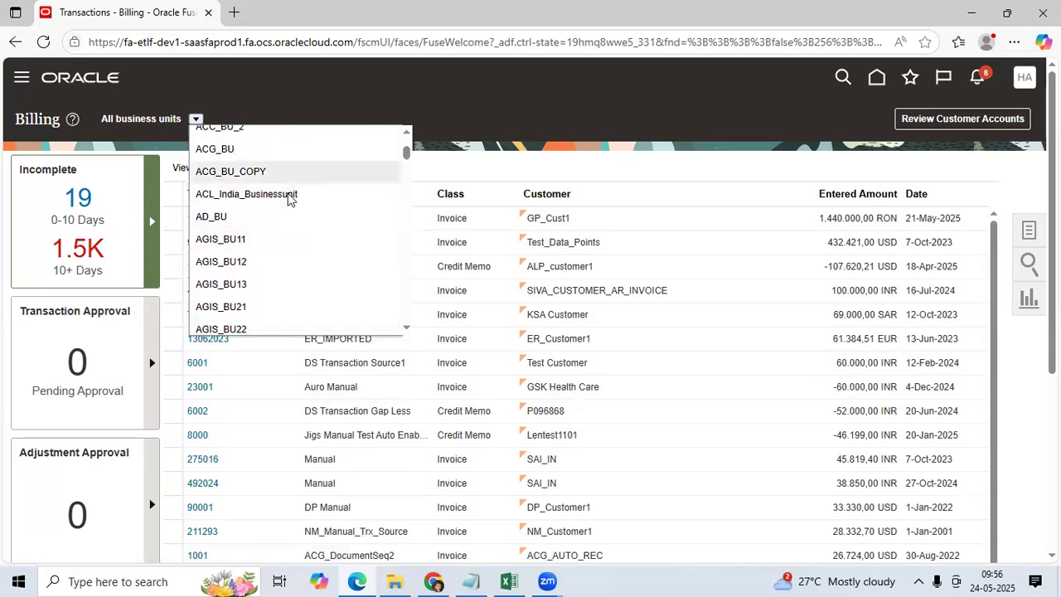
click(289, 195)
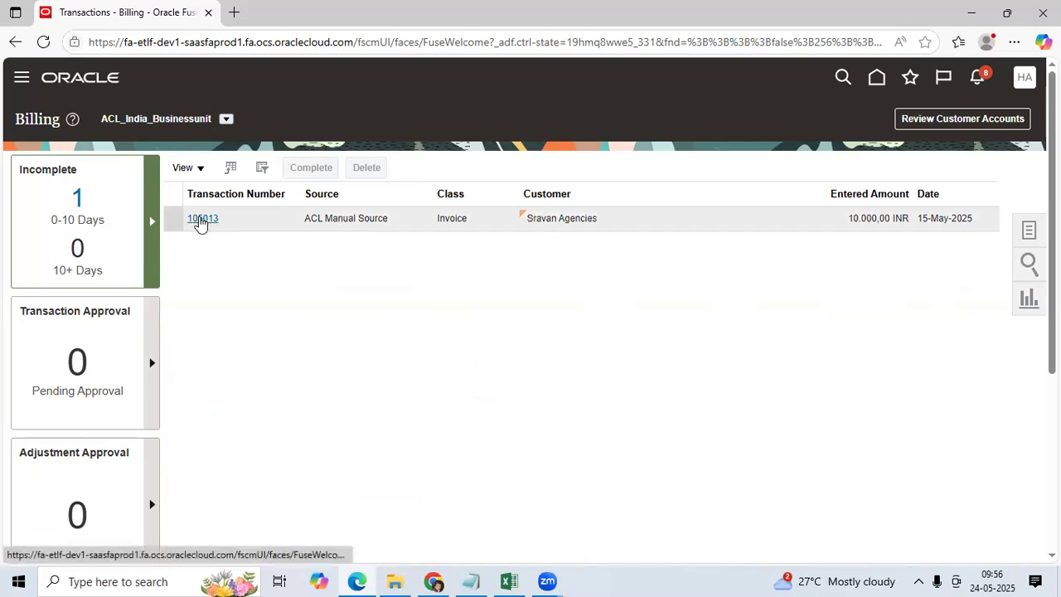
Open invoice 105013, discard it without changes, and show the Billing task list.
click(201, 219)
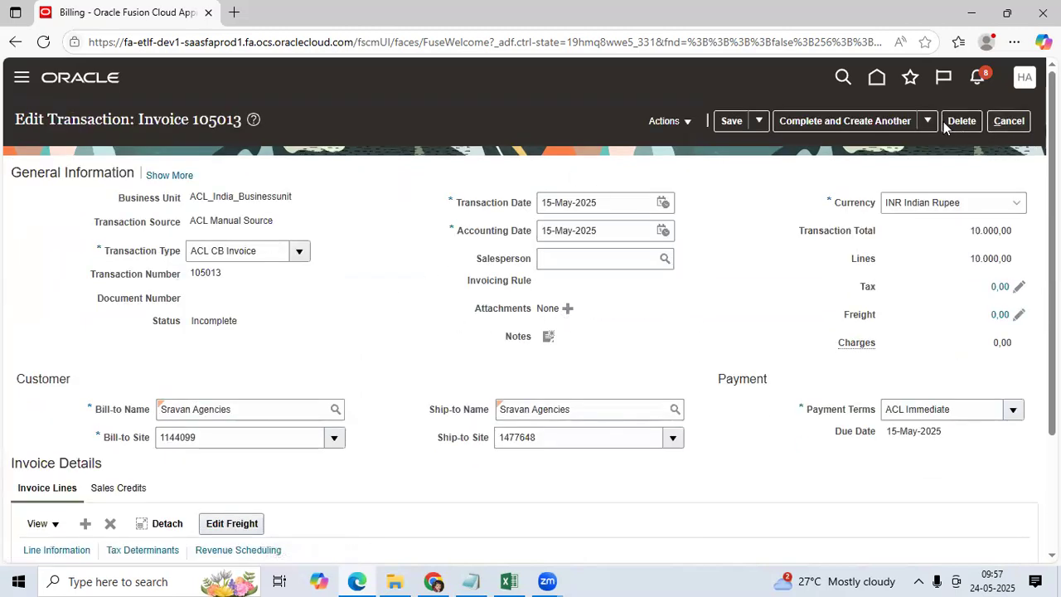
click(1008, 121)
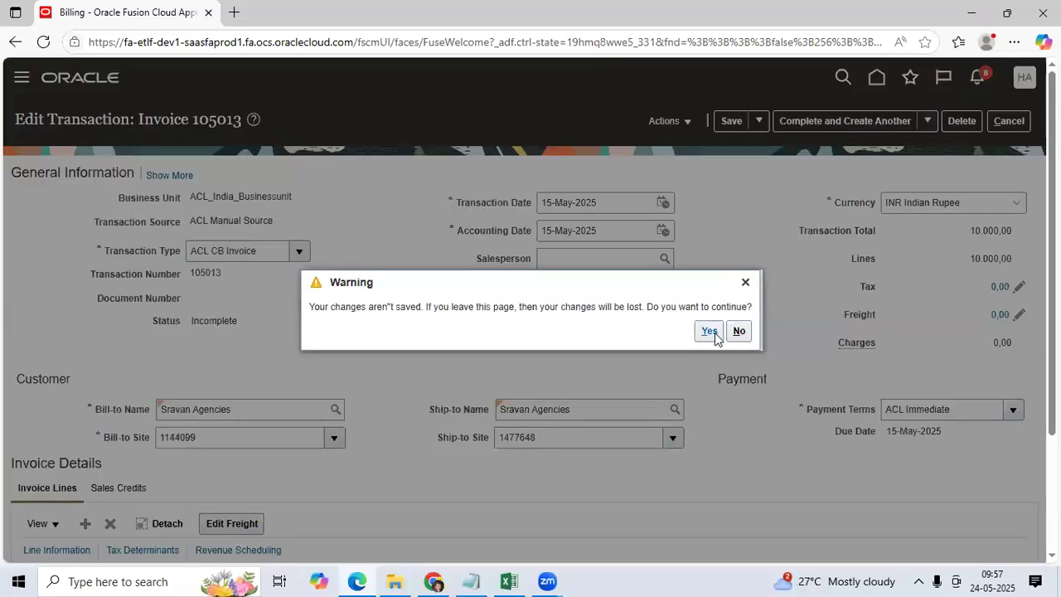
click(710, 330)
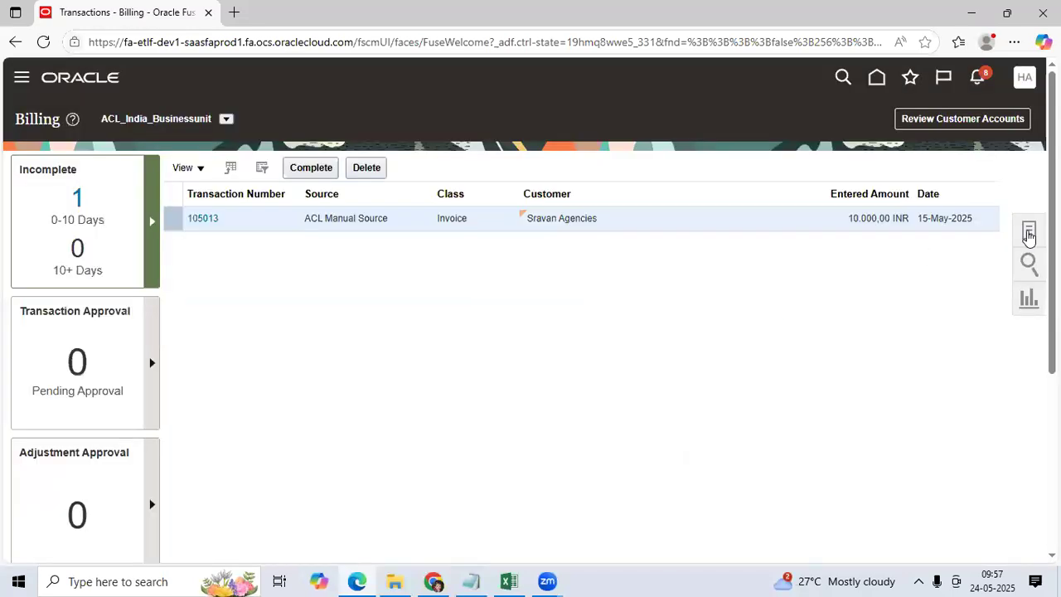
click(1029, 235)
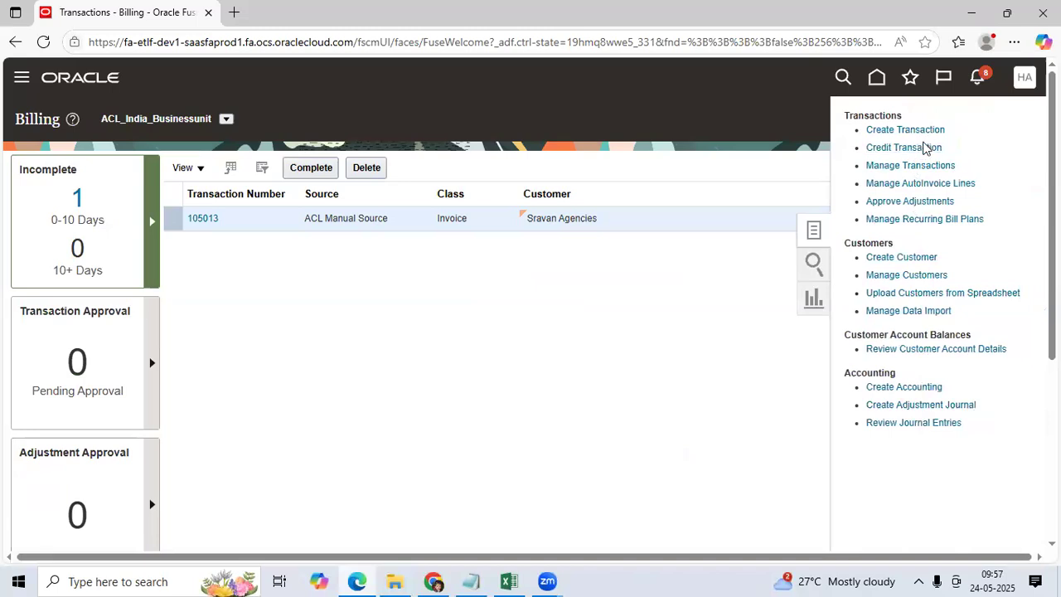
click(920, 166)
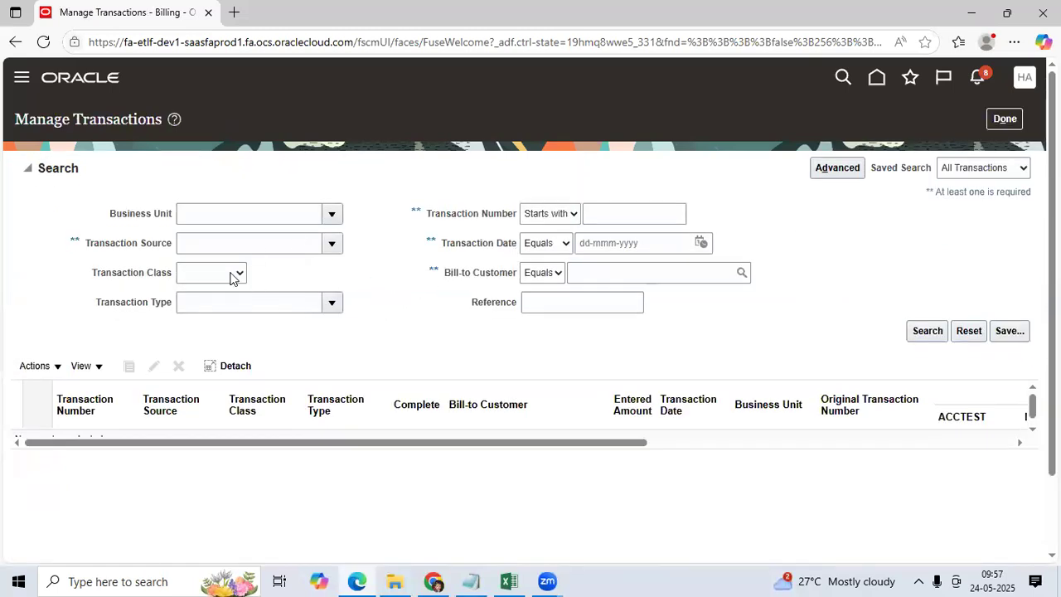
click(231, 279)
click(220, 370)
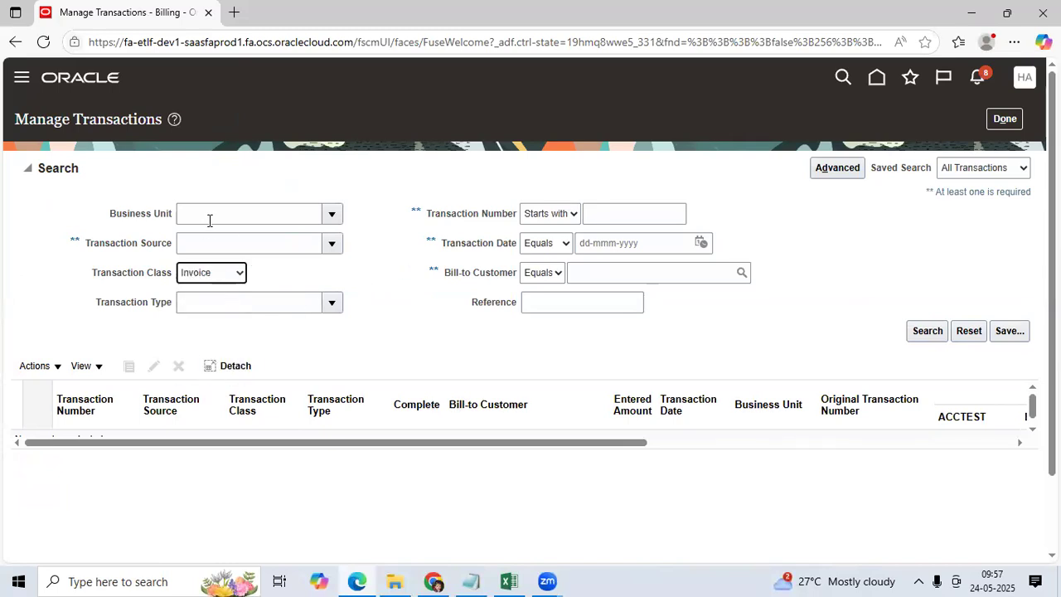
click(246, 213)
text(A)
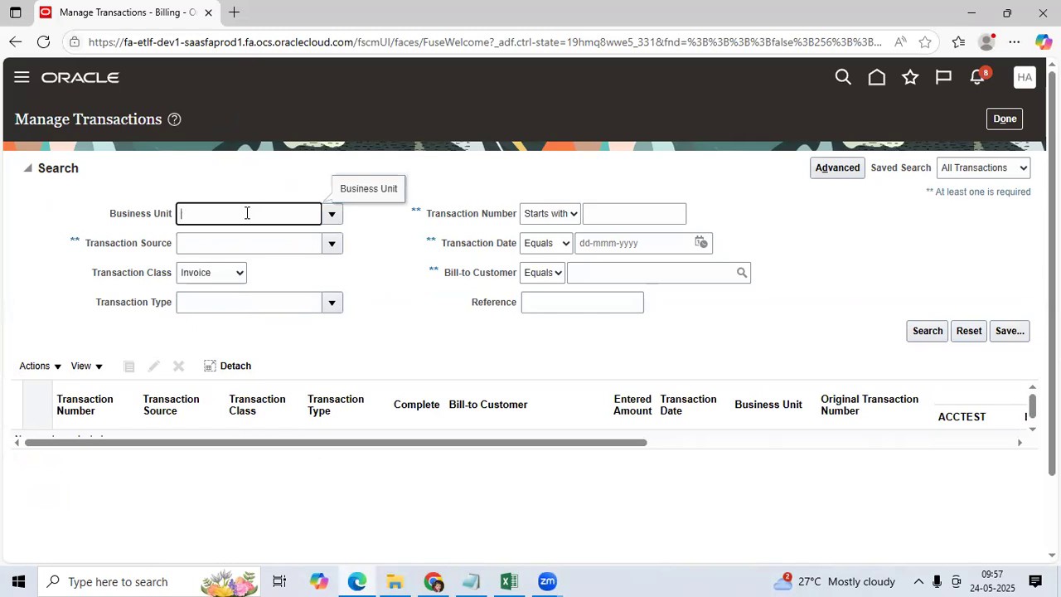
text(ACL_India_Businessunit)
click(941, 332)
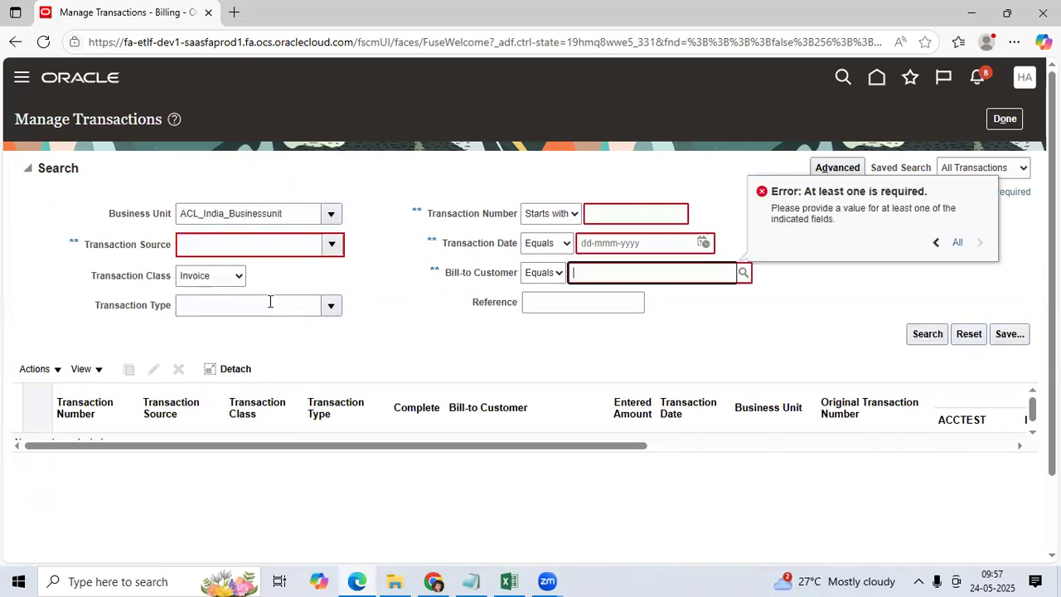
click(686, 290)
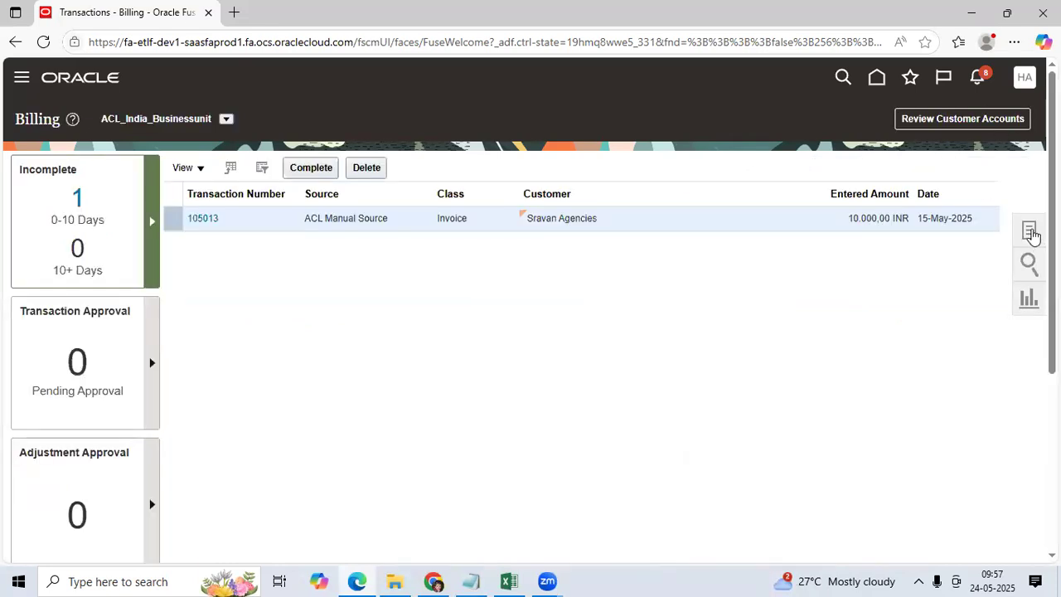
Start a new transaction for business unit ACL_India_Businessunit.
click(1029, 230)
click(905, 130)
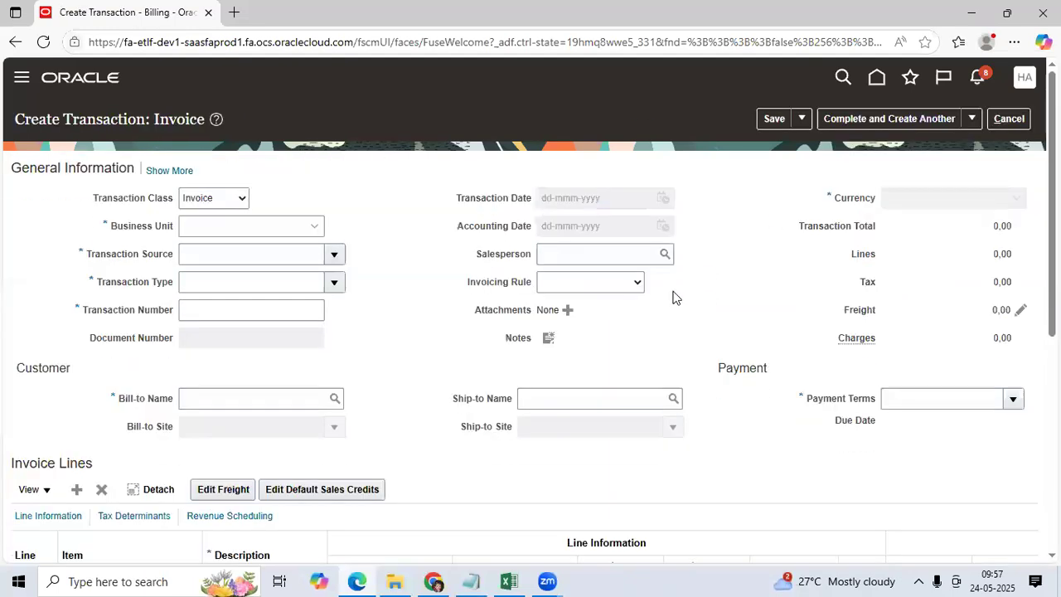
click(242, 229)
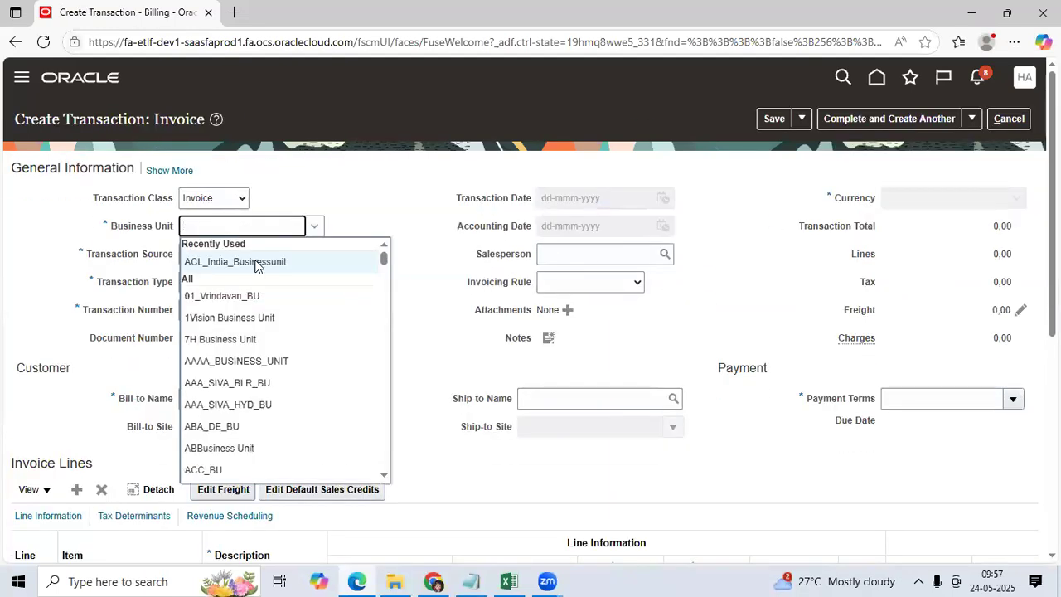
click(256, 260)
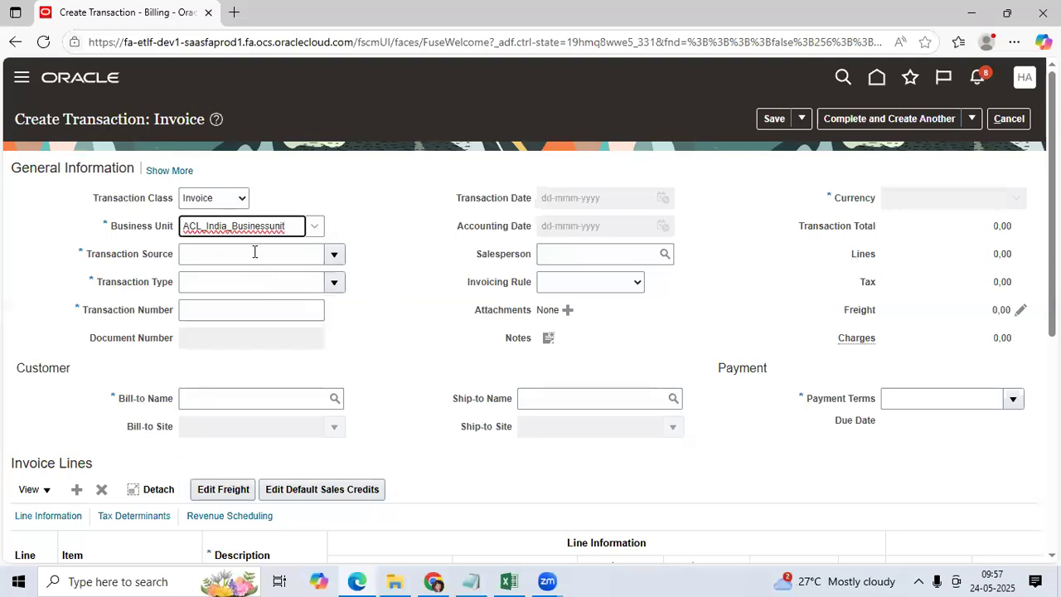
Set transaction source ACL Manual Source and transaction type ACL Prepayments.
click(255, 254)
text(AC)
key(Tab)
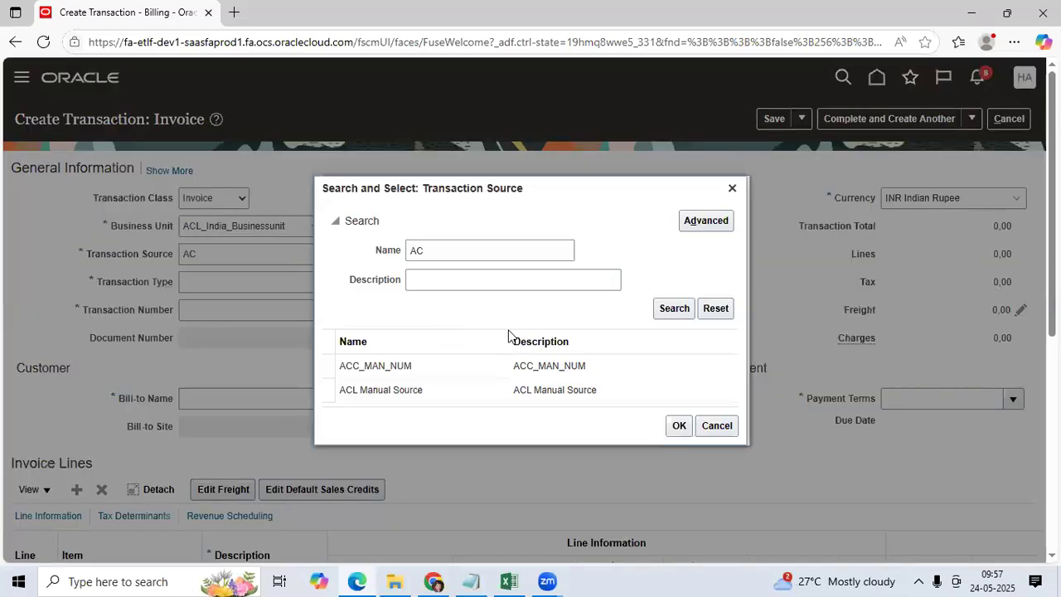
click(576, 391)
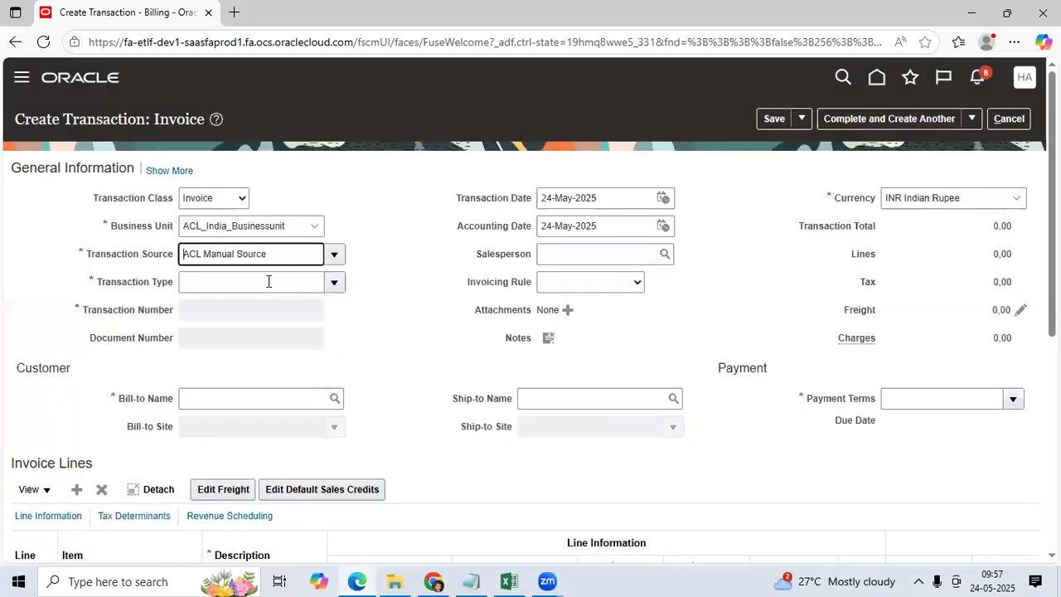
click(268, 282)
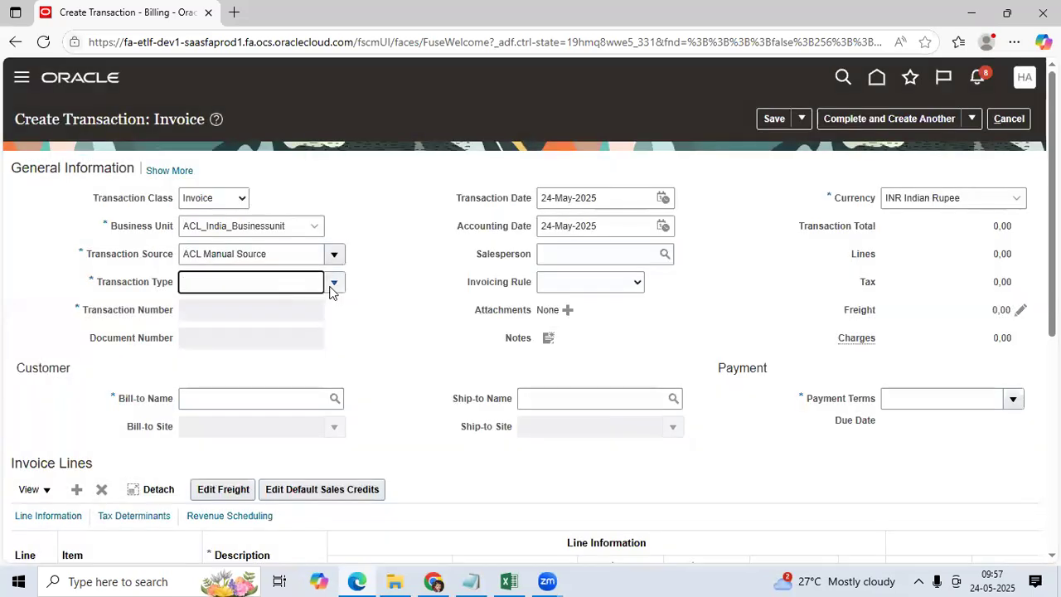
text(AC)
key(Tab)
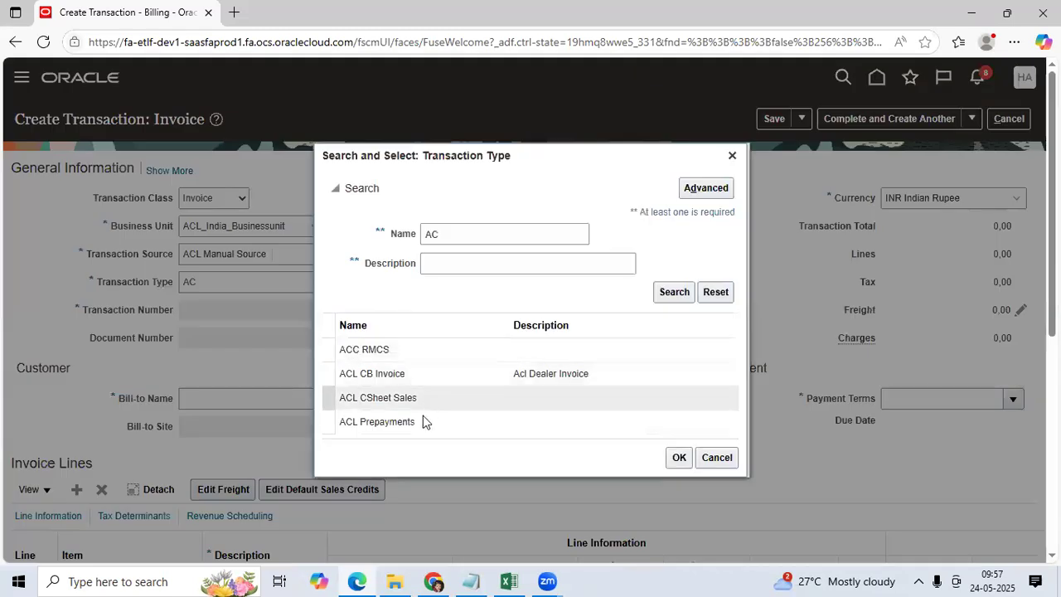
click(566, 434)
click(681, 461)
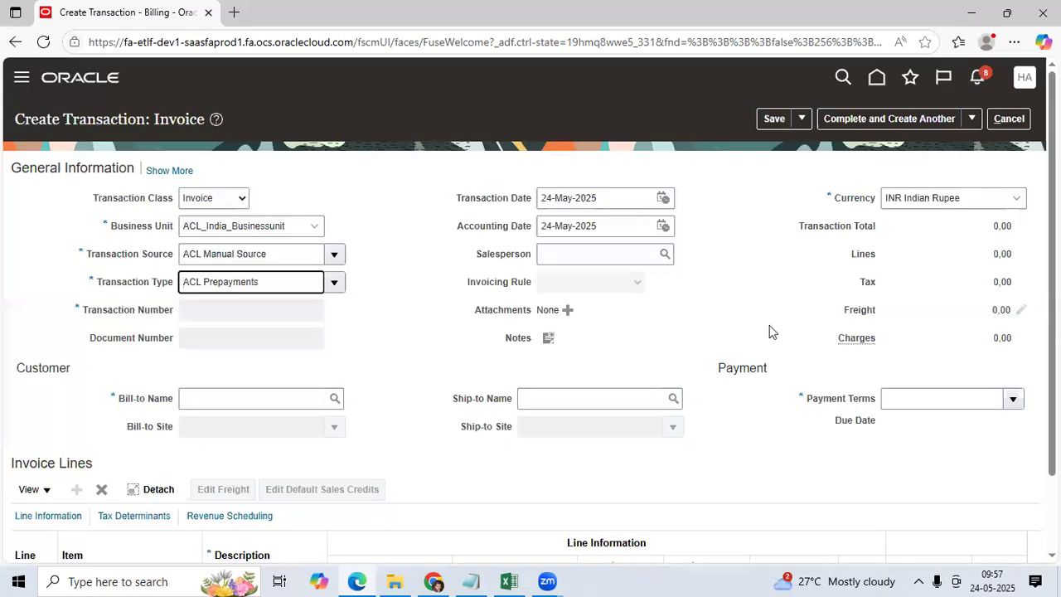
In Excel, enter 'ACL PREPAYMENT INVOICE/RECEIPT' and 'CREATED REGULAR INVOICE/APPLIED PREPAYMENT TO APPLY THE AMOUNT' in B13:B14.
click(509, 581)
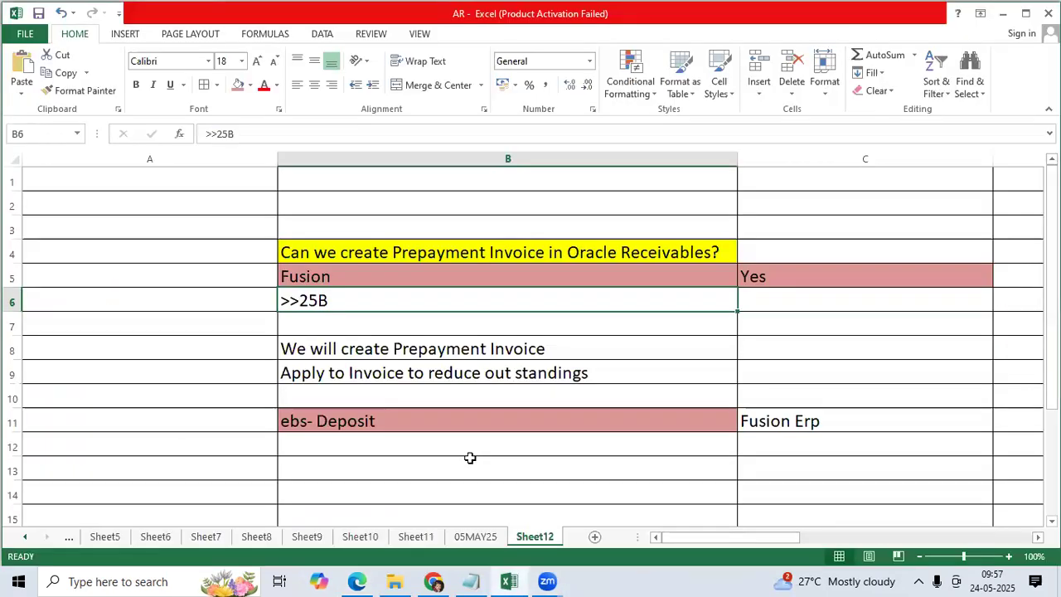
scroll(469, 452, down, 1)
click(432, 398)
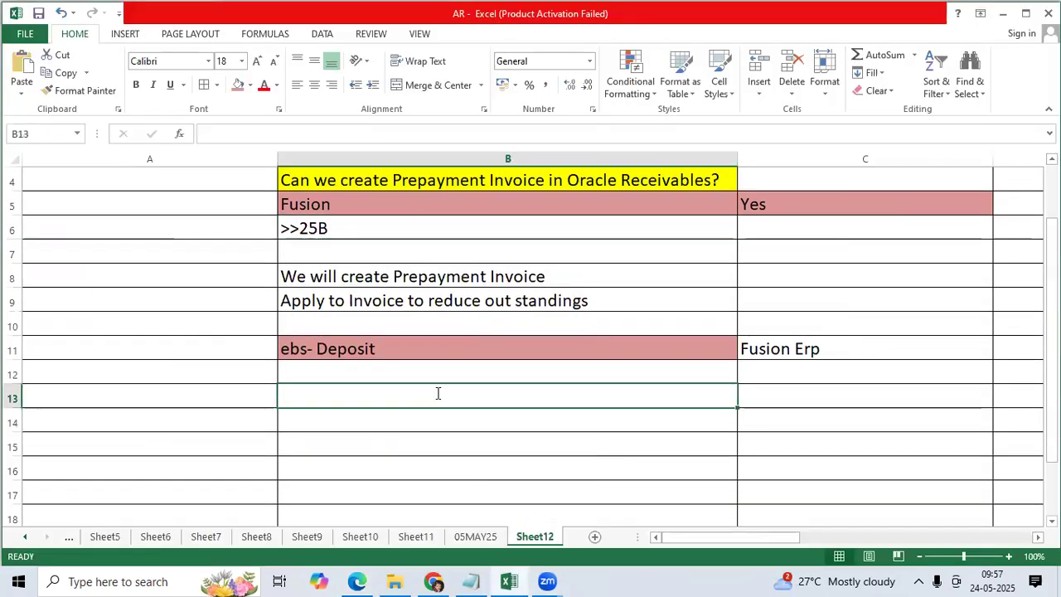
text(a)
text(ACL)
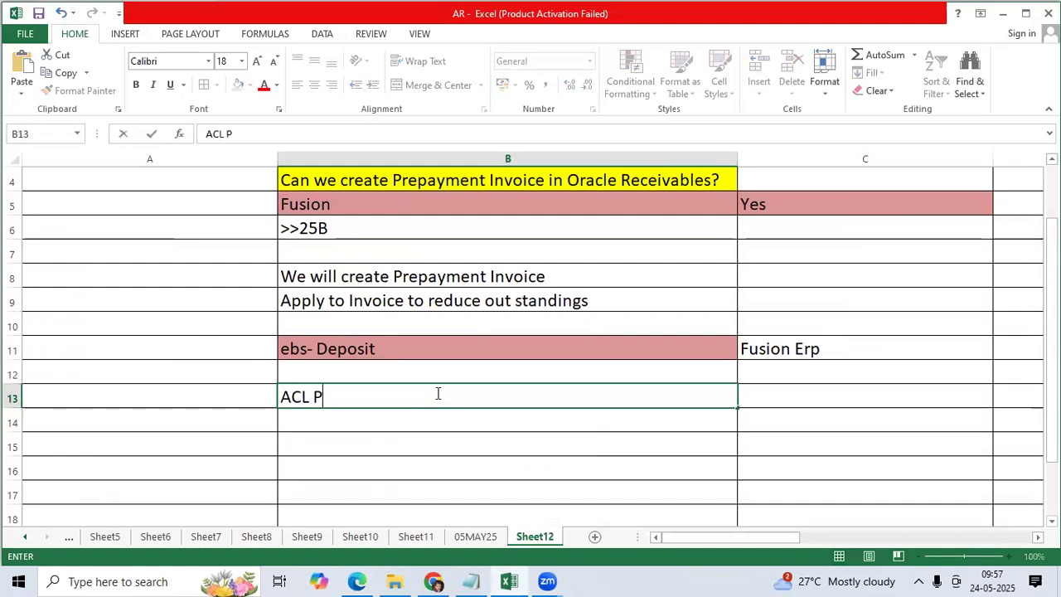
text(PAYMENT IN)
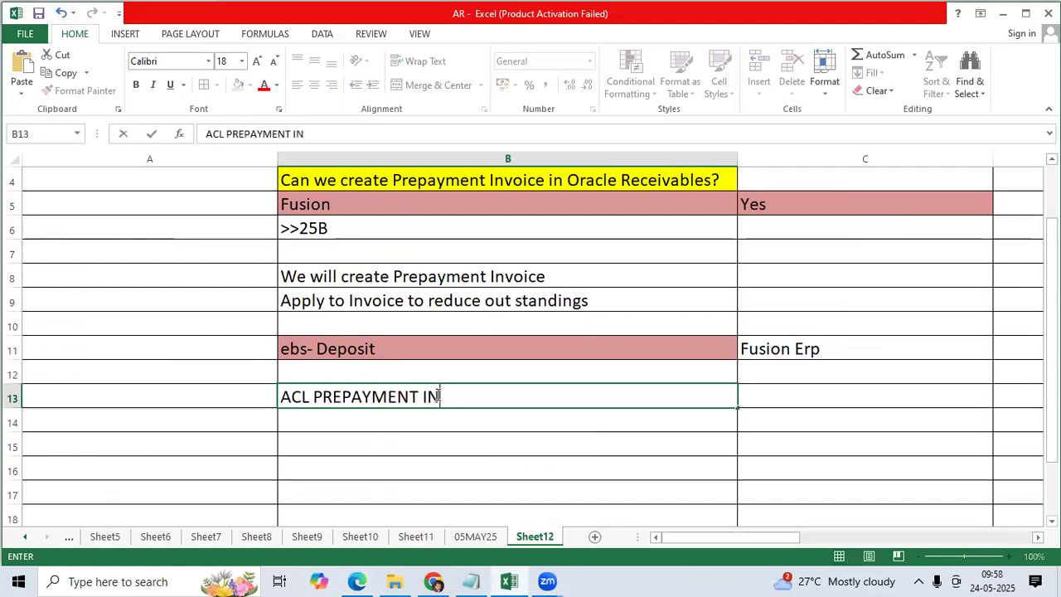
text(VOICE/RECEIPT)
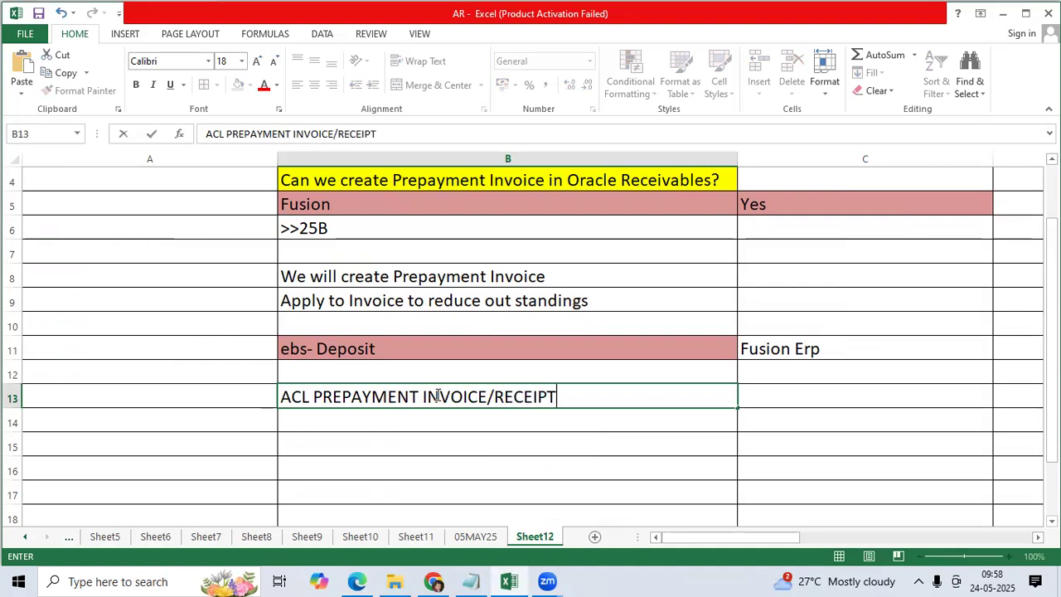
key(Return)
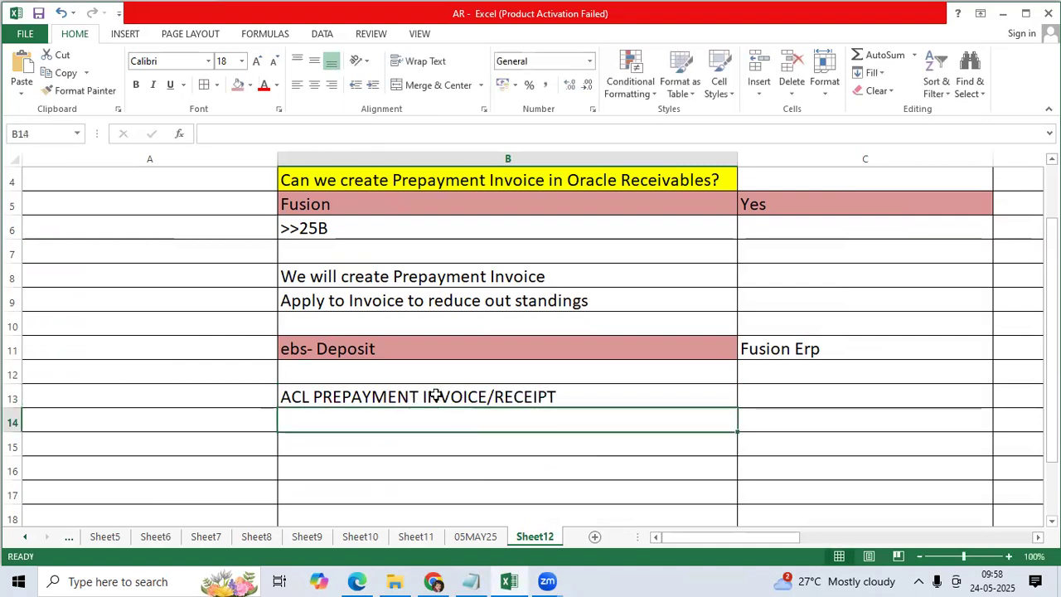
text(CREATED RE)
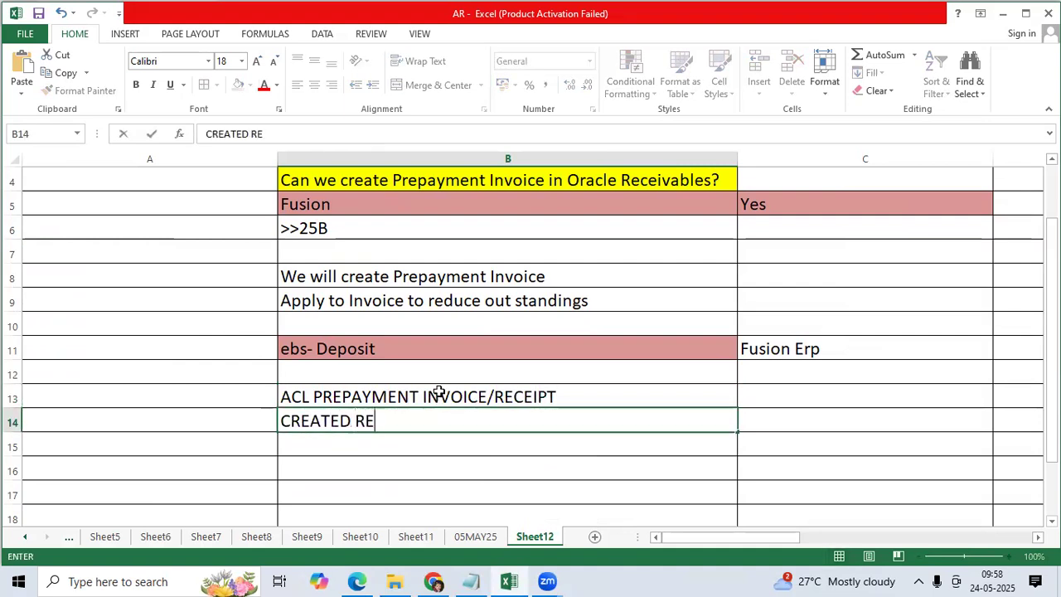
text(GULAR INVOICE)
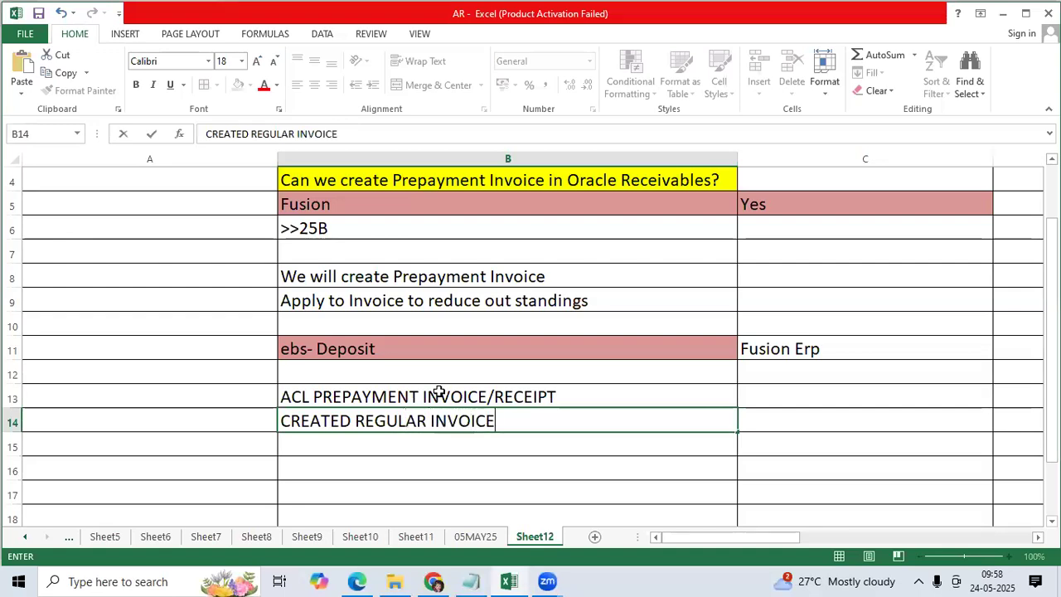
text(/APPLIED PR)
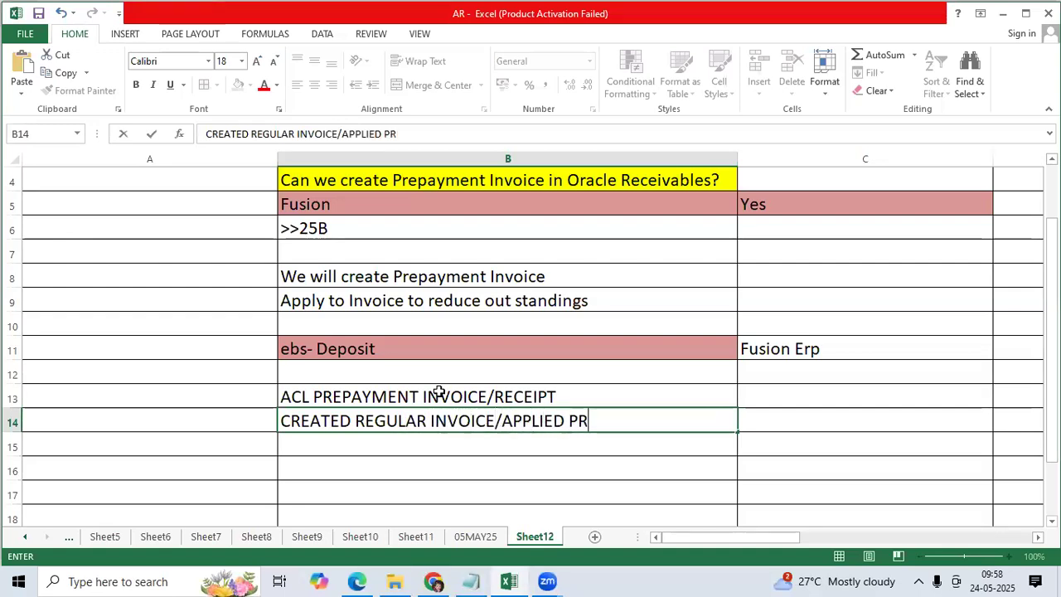
text(EPAYMENT TO AP)
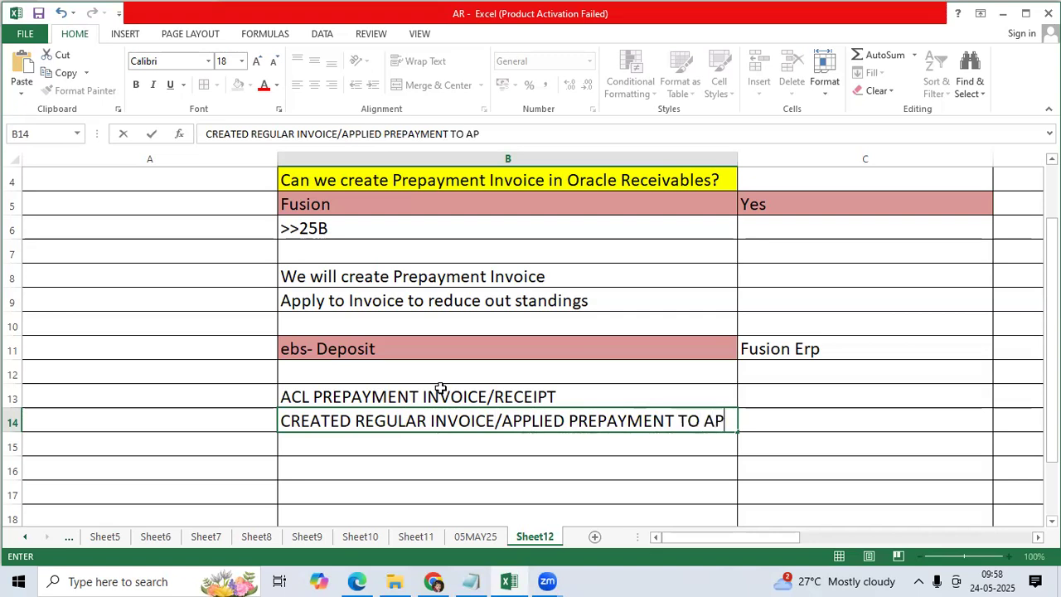
text(PLY THE )
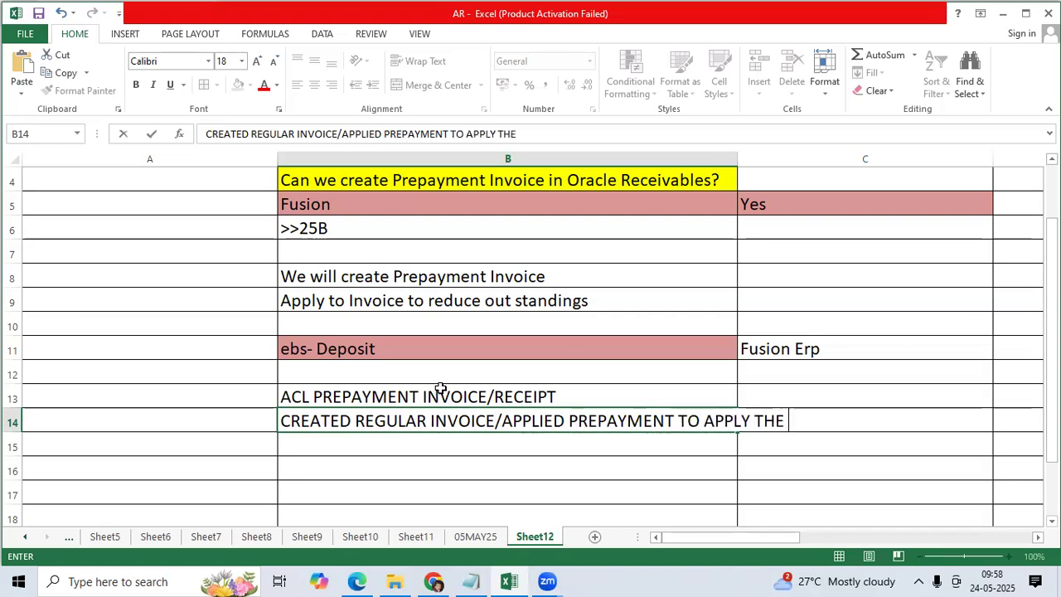
text(AMOUNT)
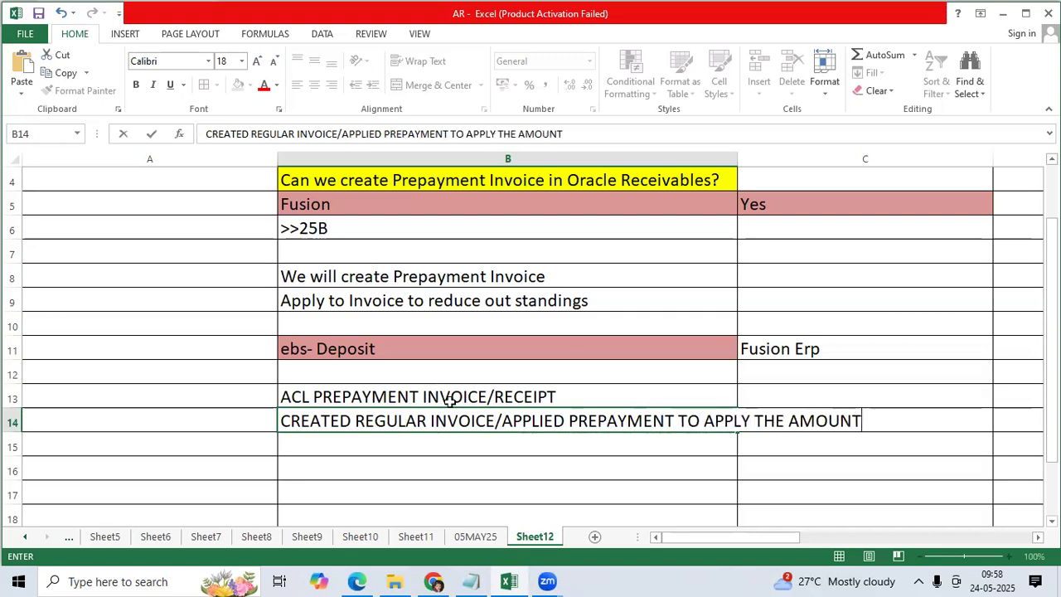
drag(446, 397, 452, 418)
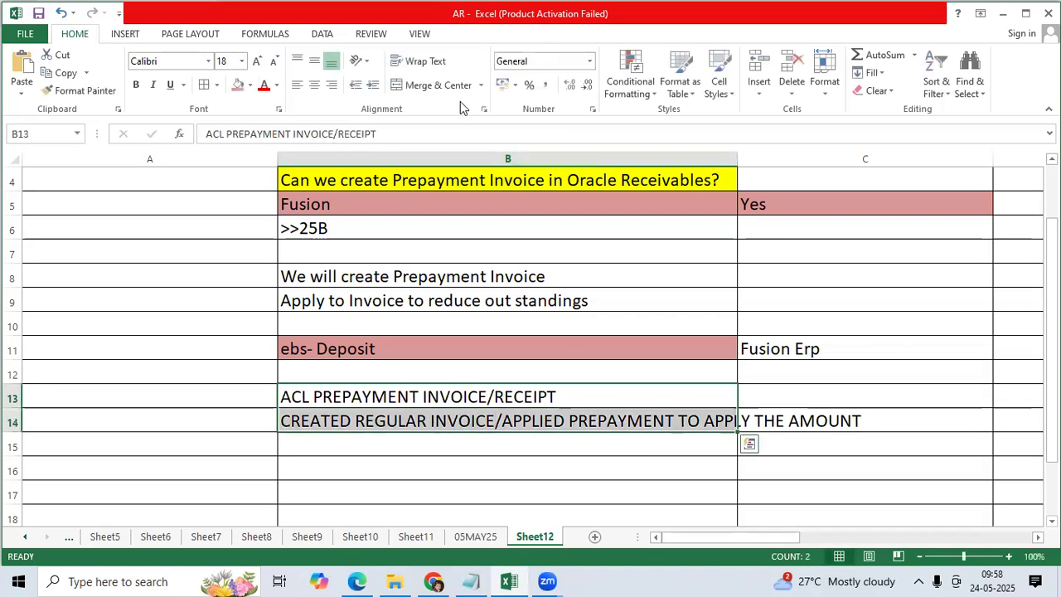